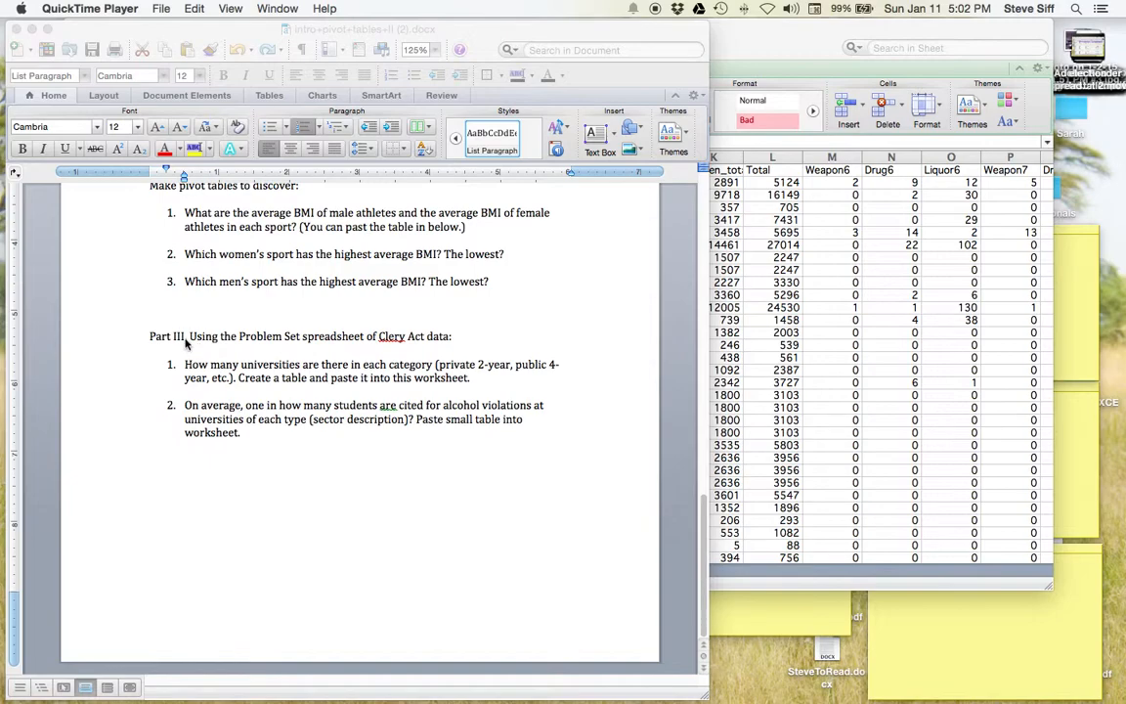
- Select Part III question 2 about alcohol citations in Word, then switch to the Clery Act spreadsheet
click(293, 407)
triple_click(288, 409)
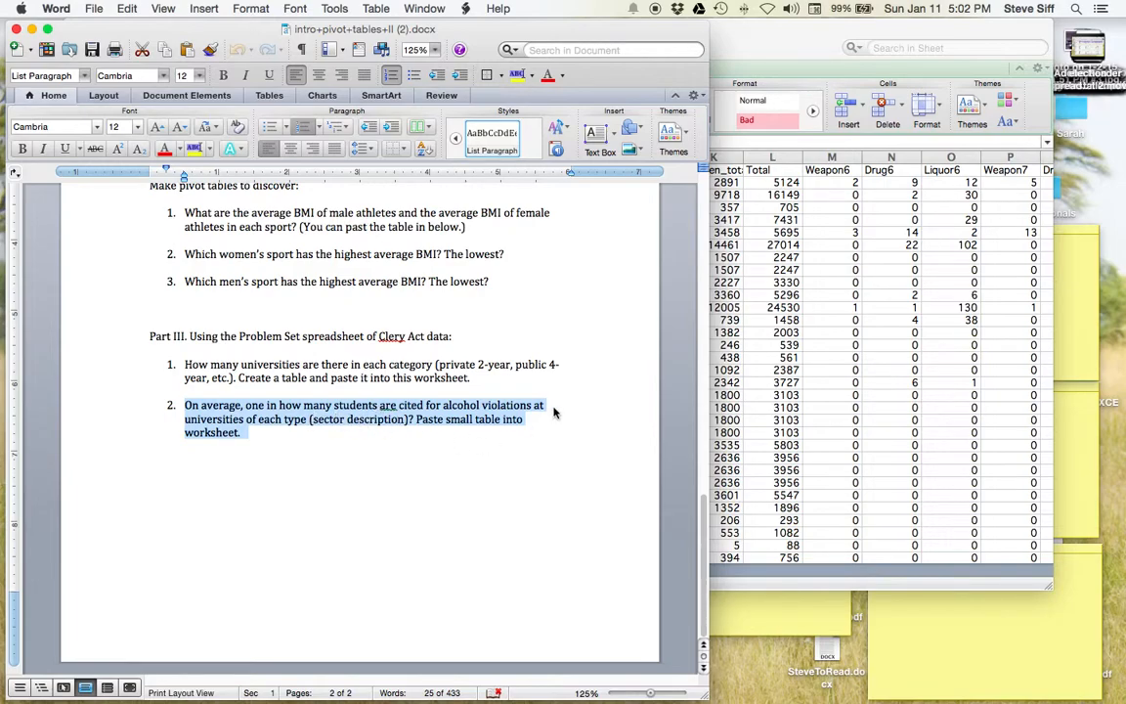
click(780, 381)
- Select the entire Clery Act data sheet and insert a PivotTable from it on a new sheet
key(super+a)
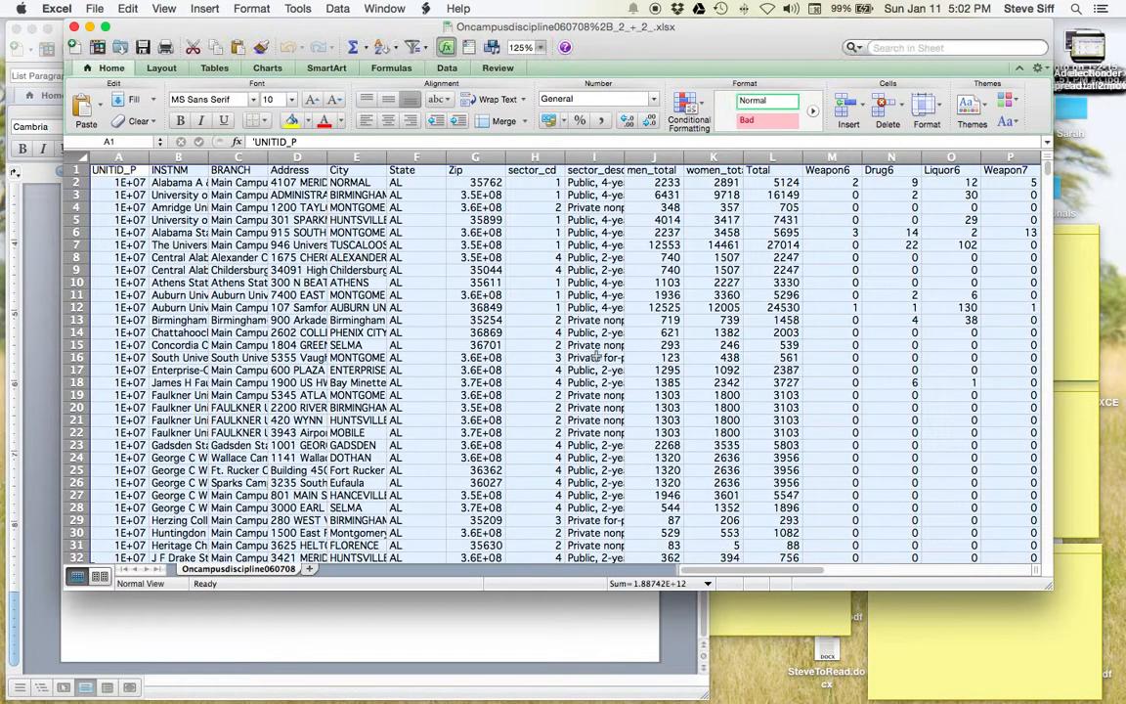
scroll(421, 315, down, 3)
scroll(410, 315, up, 3)
click(338, 370)
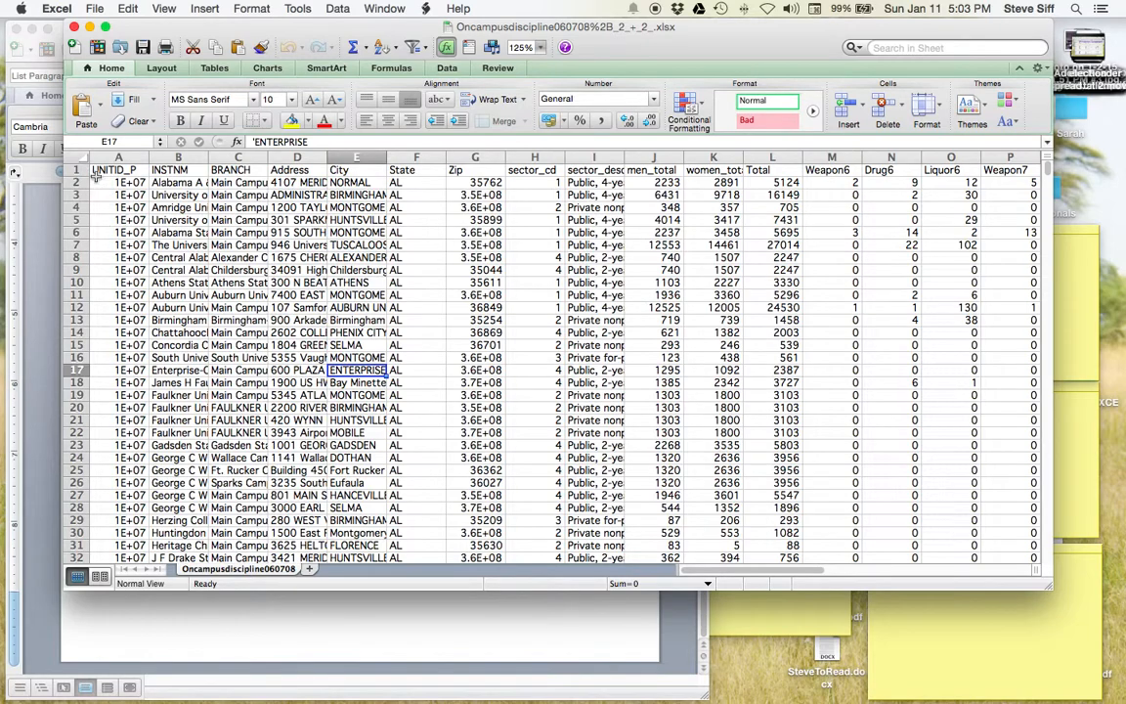
click(66, 155)
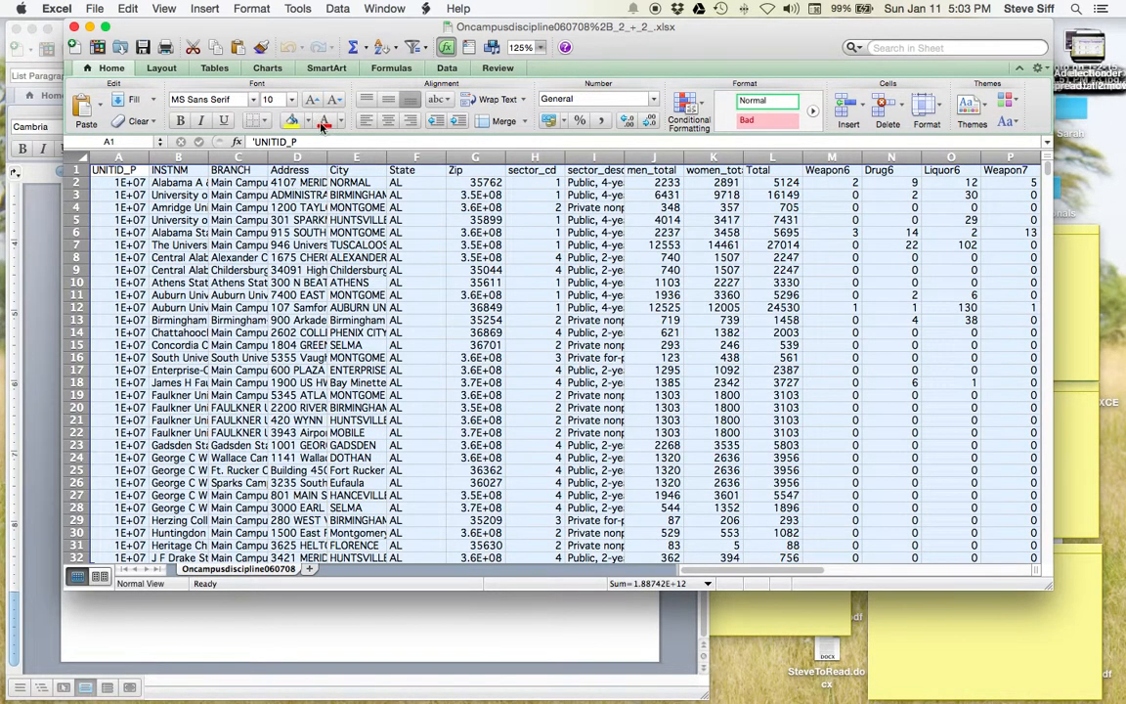
click(337, 9)
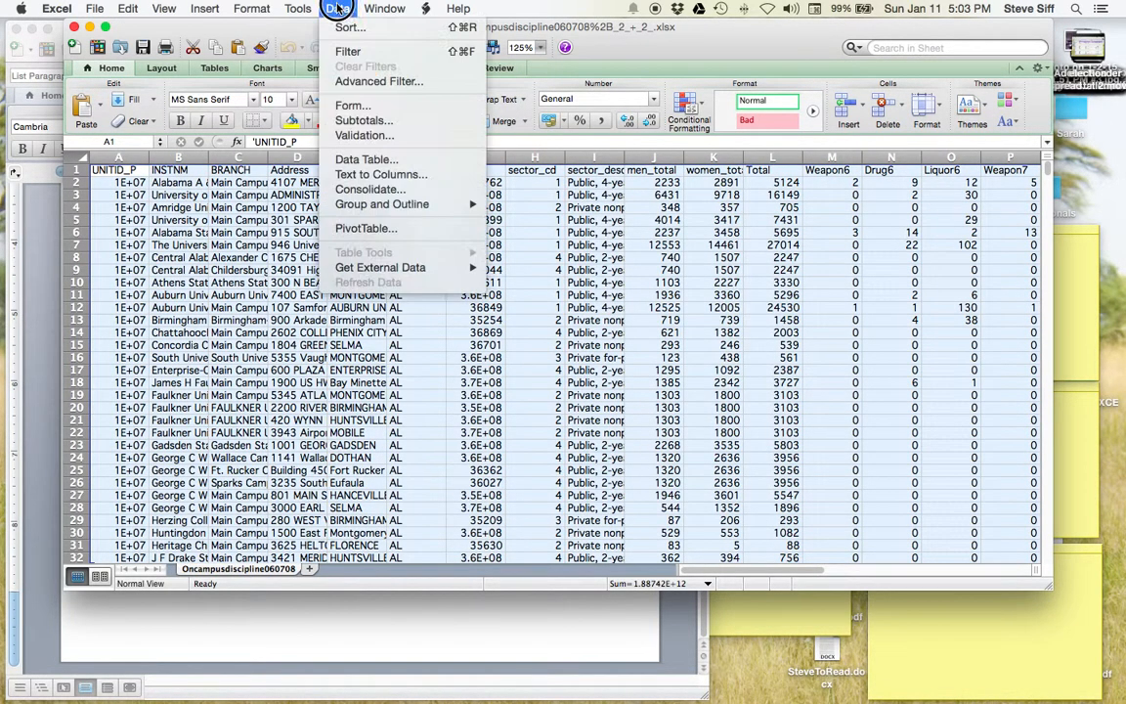
click(399, 229)
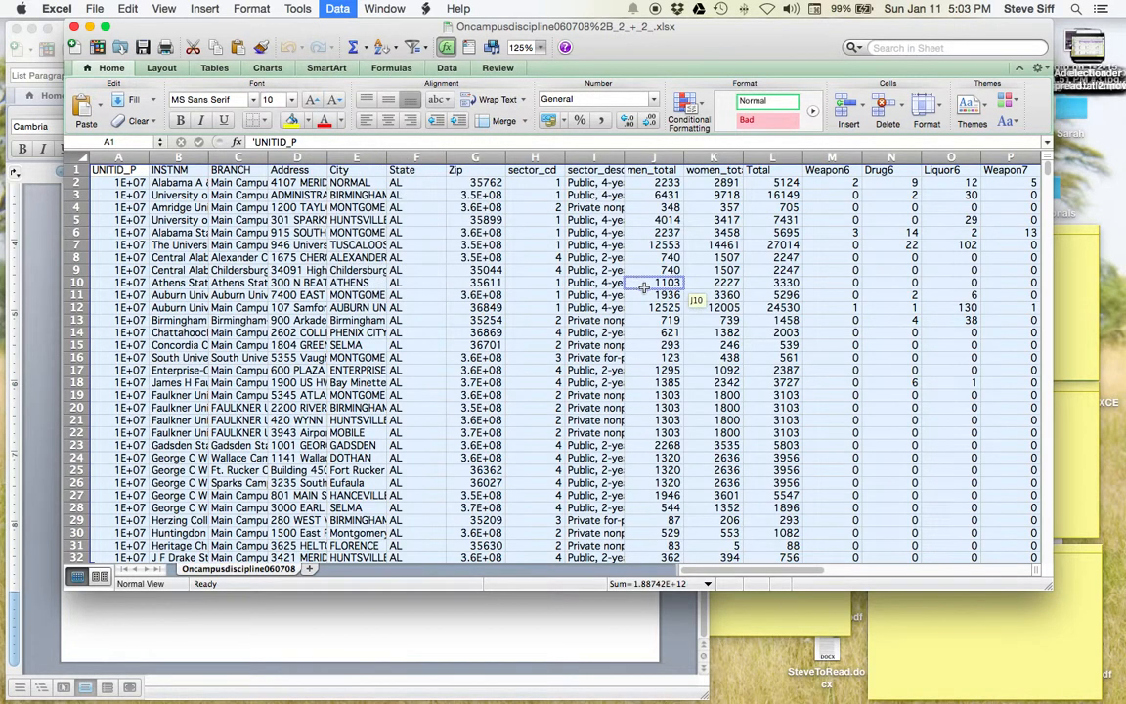
click(966, 434)
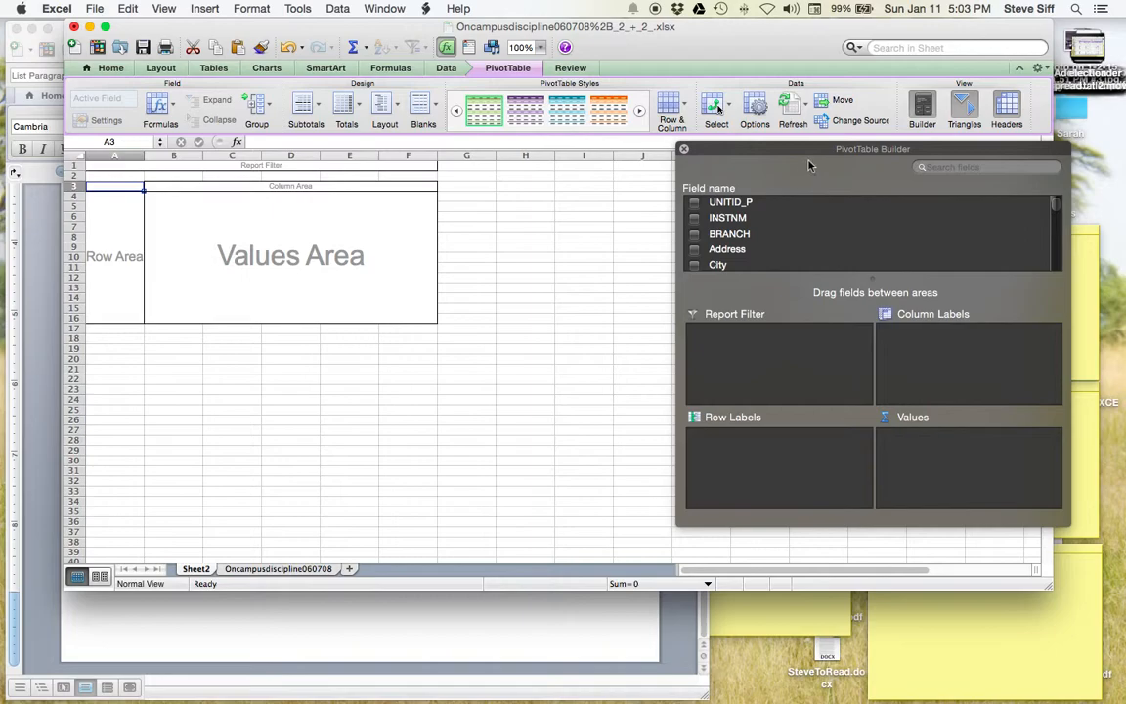
- Put sector_desc in Row Labels and INSTNM in Values to count institutions per sector
drag(795, 150, 716, 152)
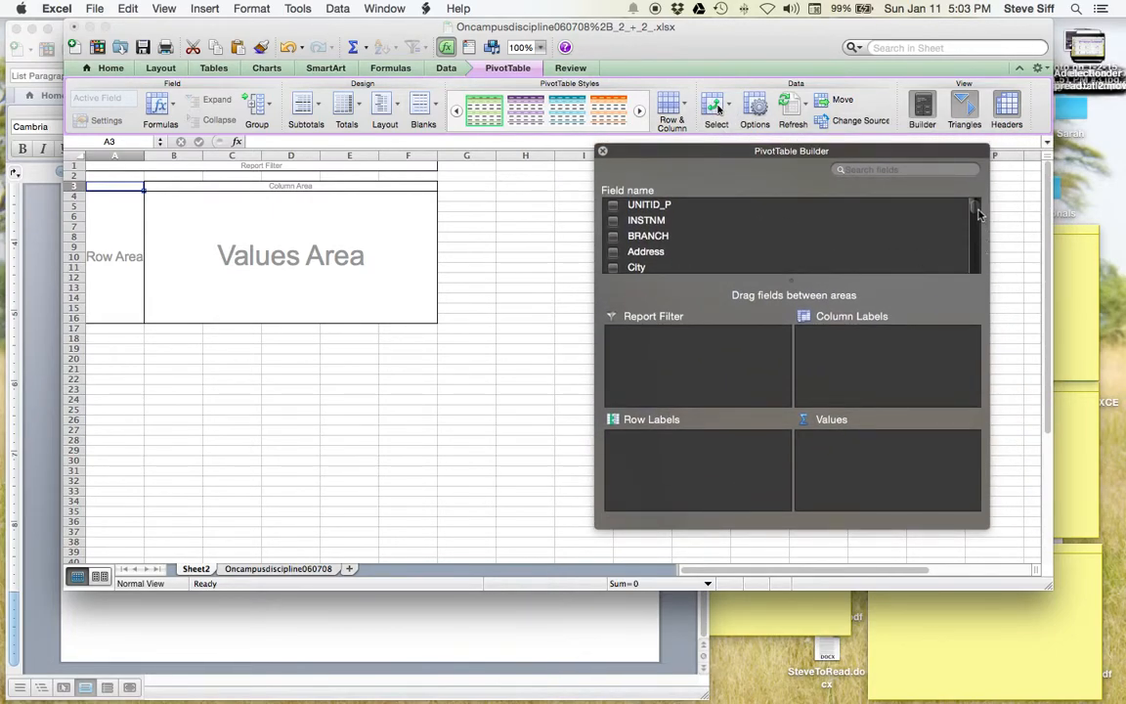
drag(977, 213, 973, 227)
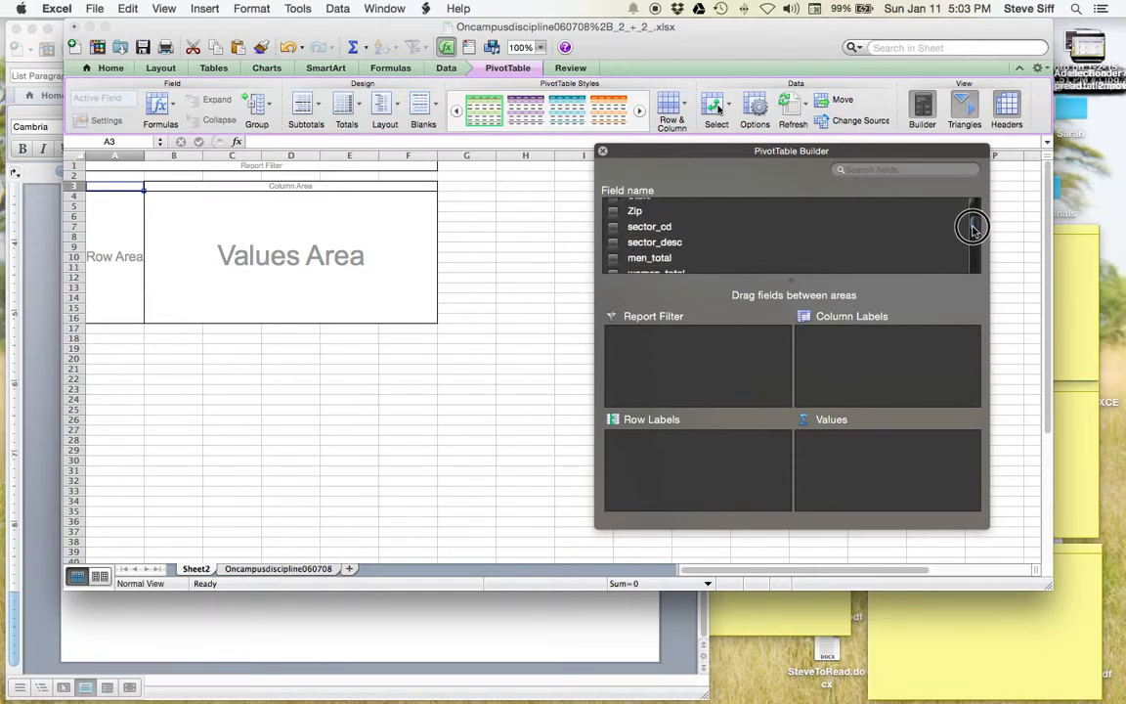
drag(654, 242, 682, 475)
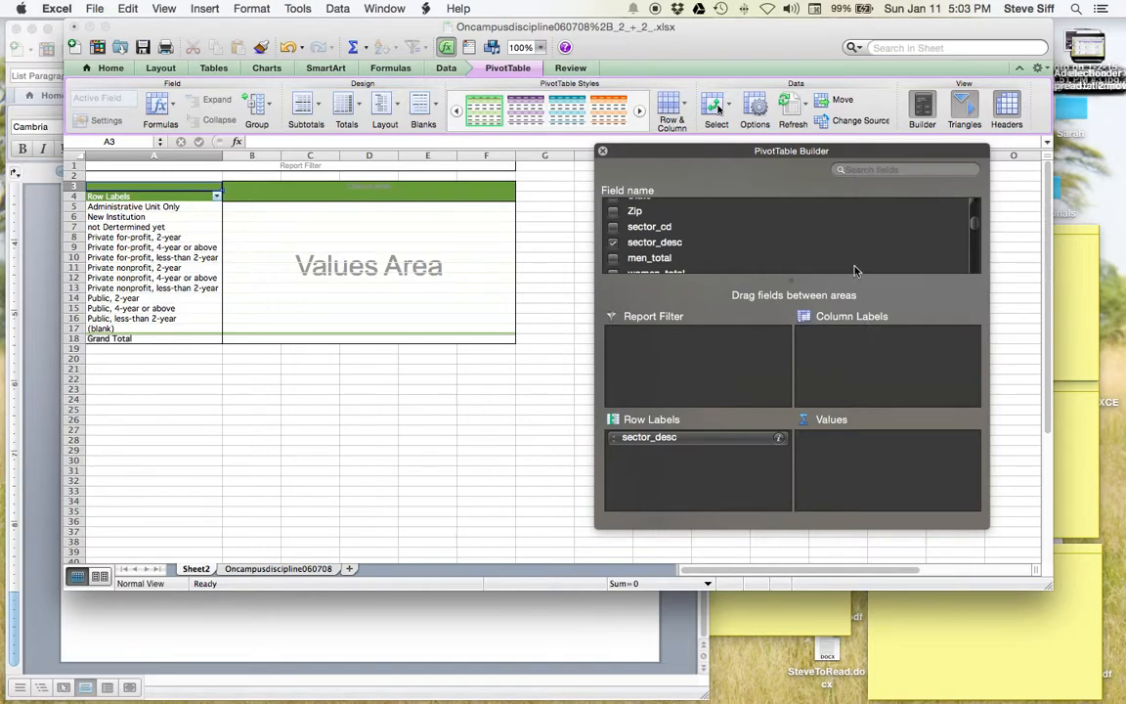
scroll(978, 230, down, 2)
drag(974, 231, 977, 208)
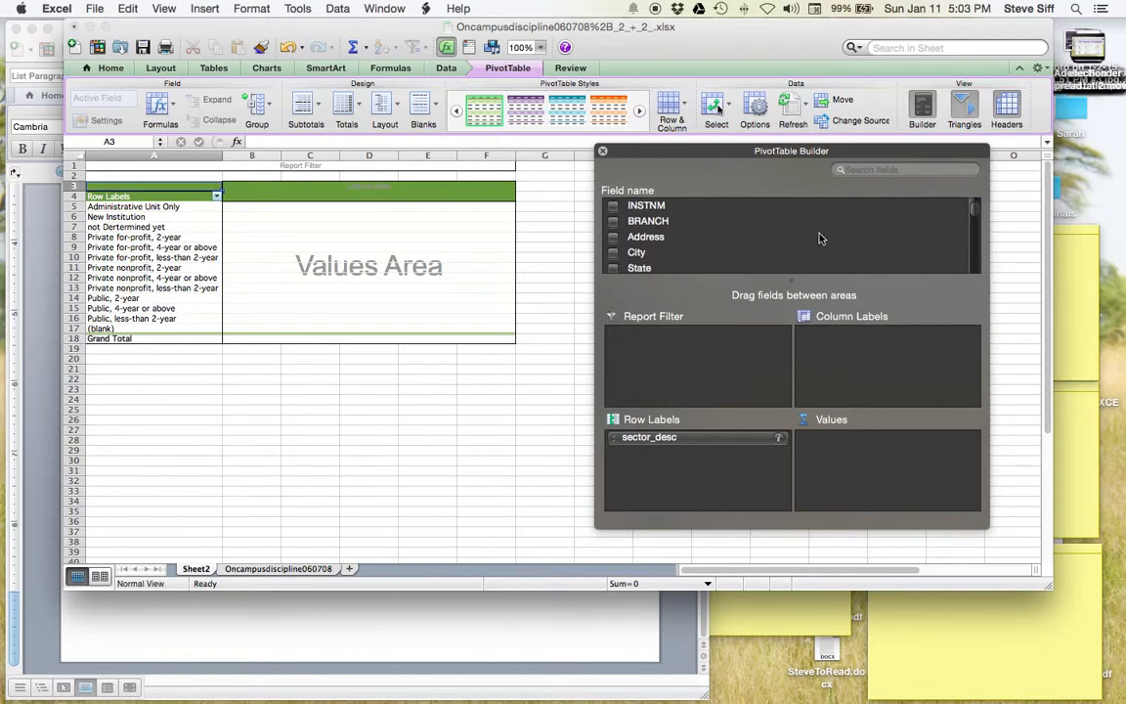
drag(653, 210, 893, 460)
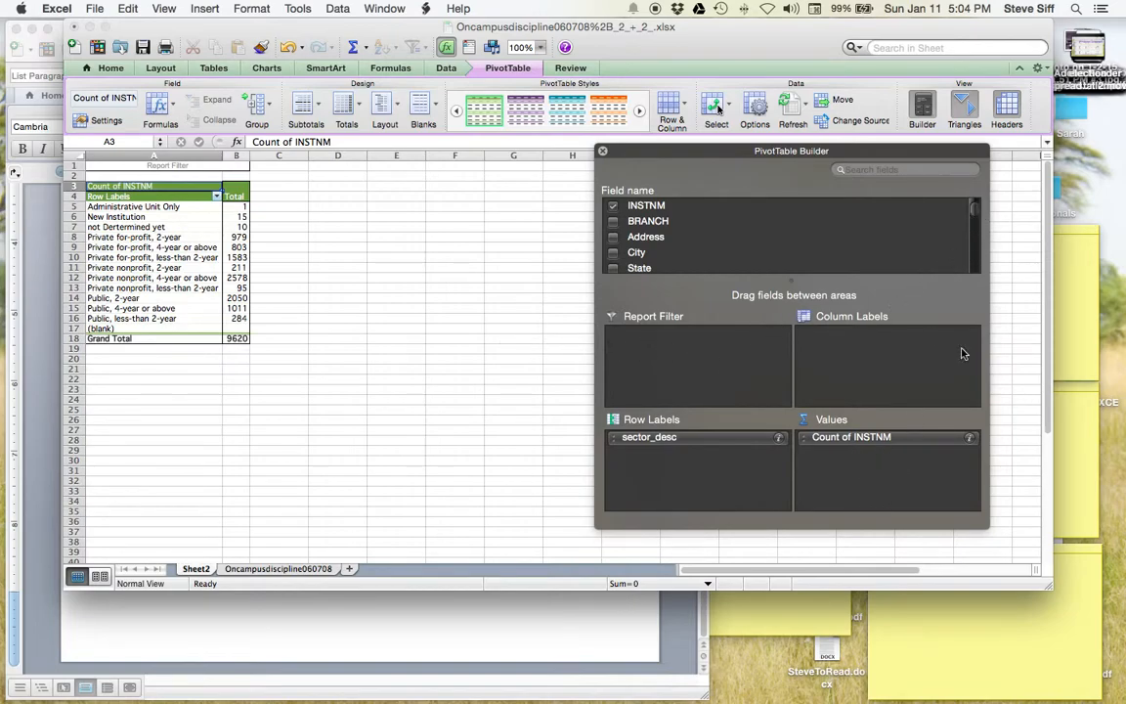
click(976, 211)
- Add the Total field to Values and switch its summary from Count to Sum
drag(976, 211, 976, 231)
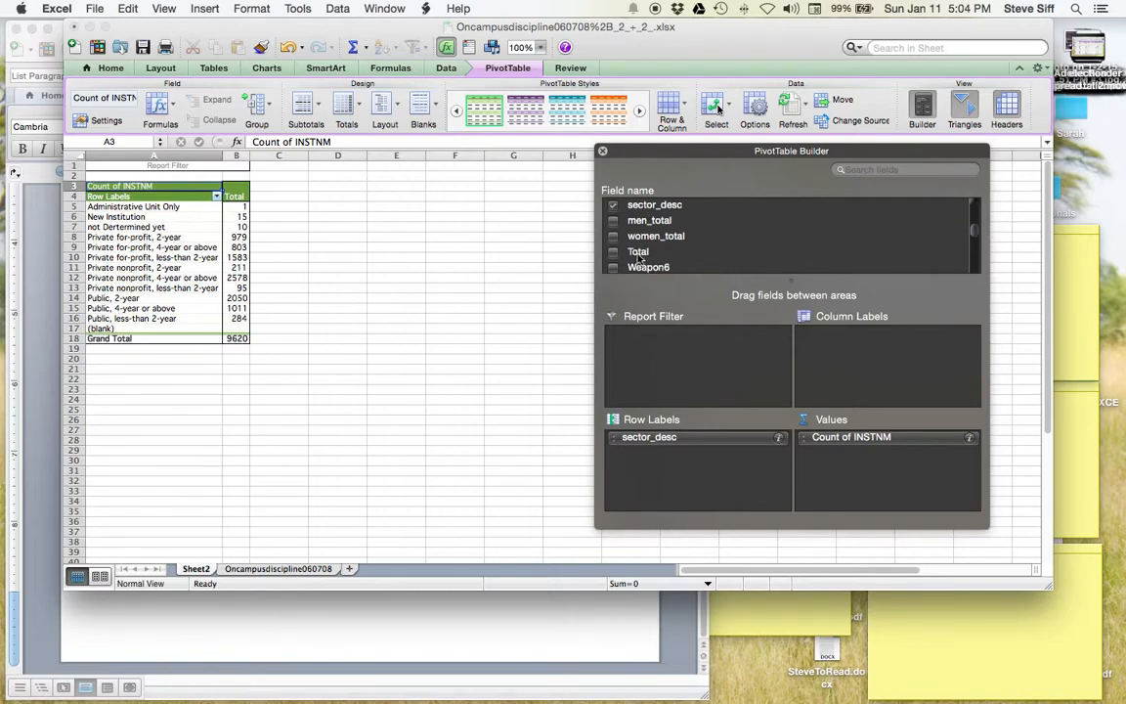
drag(639, 257, 847, 458)
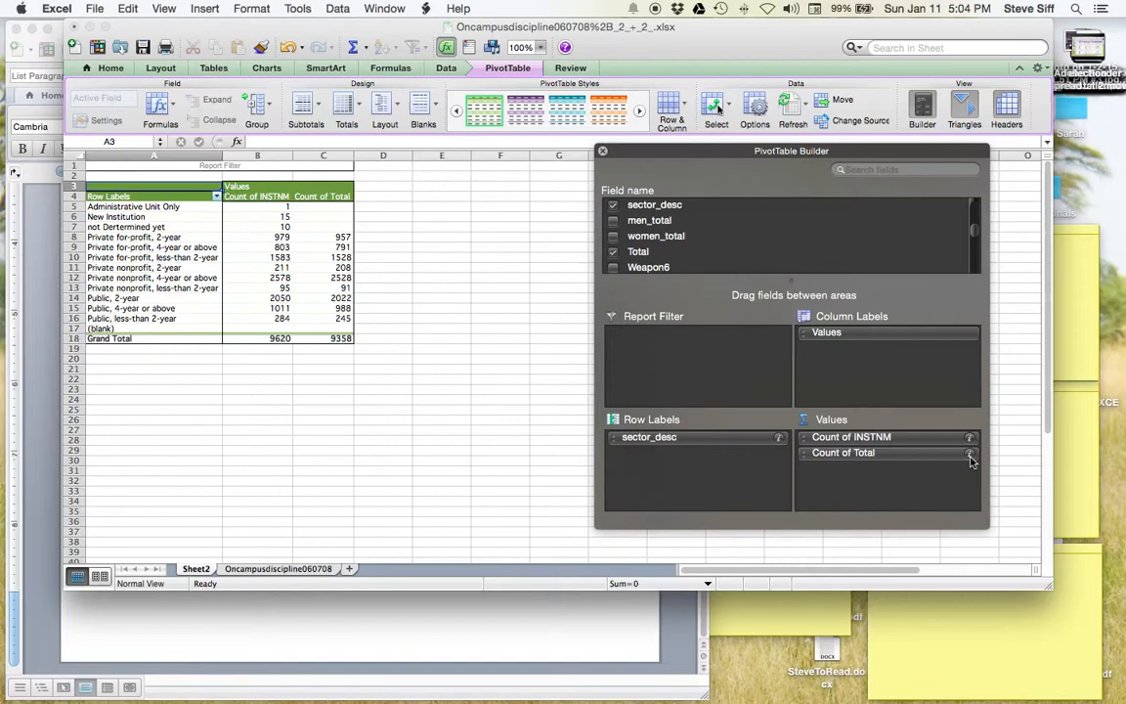
click(971, 458)
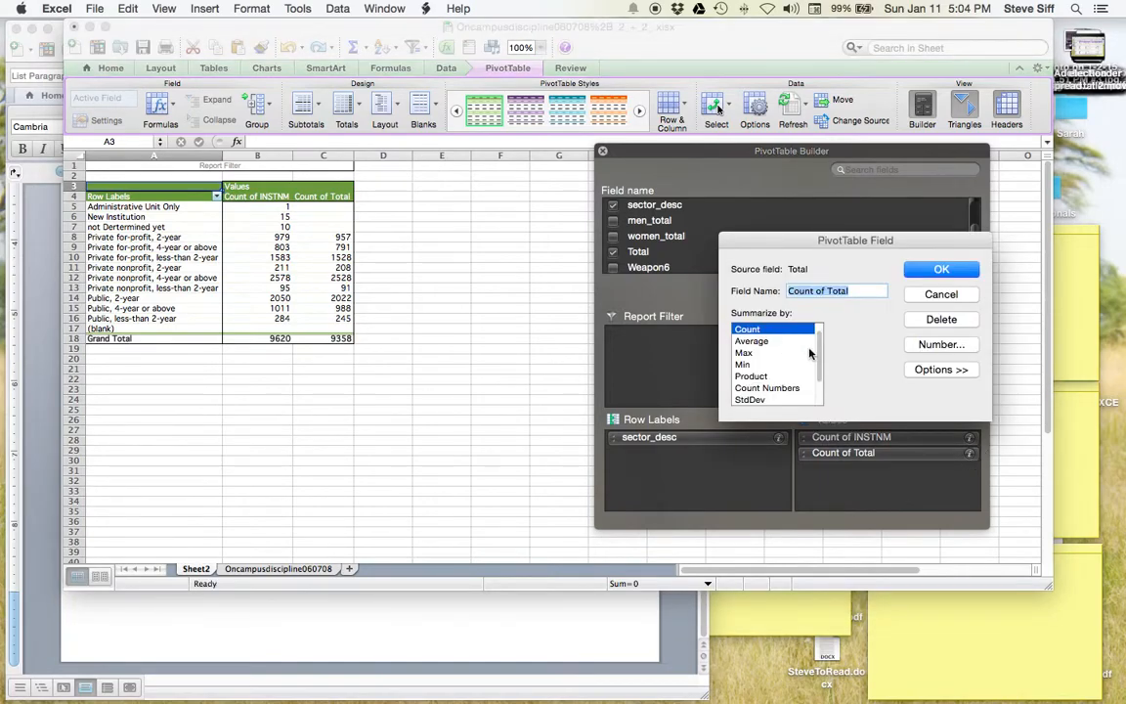
mouse_move(818, 343)
mouse_down()
mouse_move(818, 358)
mouse_move(818, 330)
mouse_up()
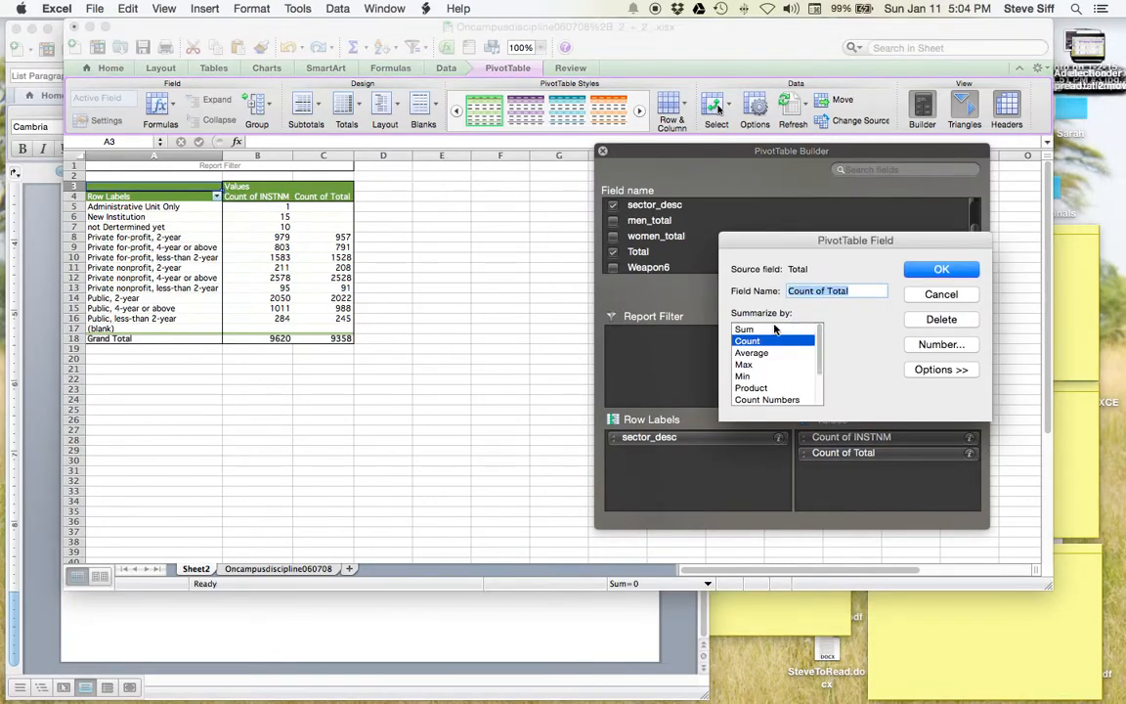
click(758, 329)
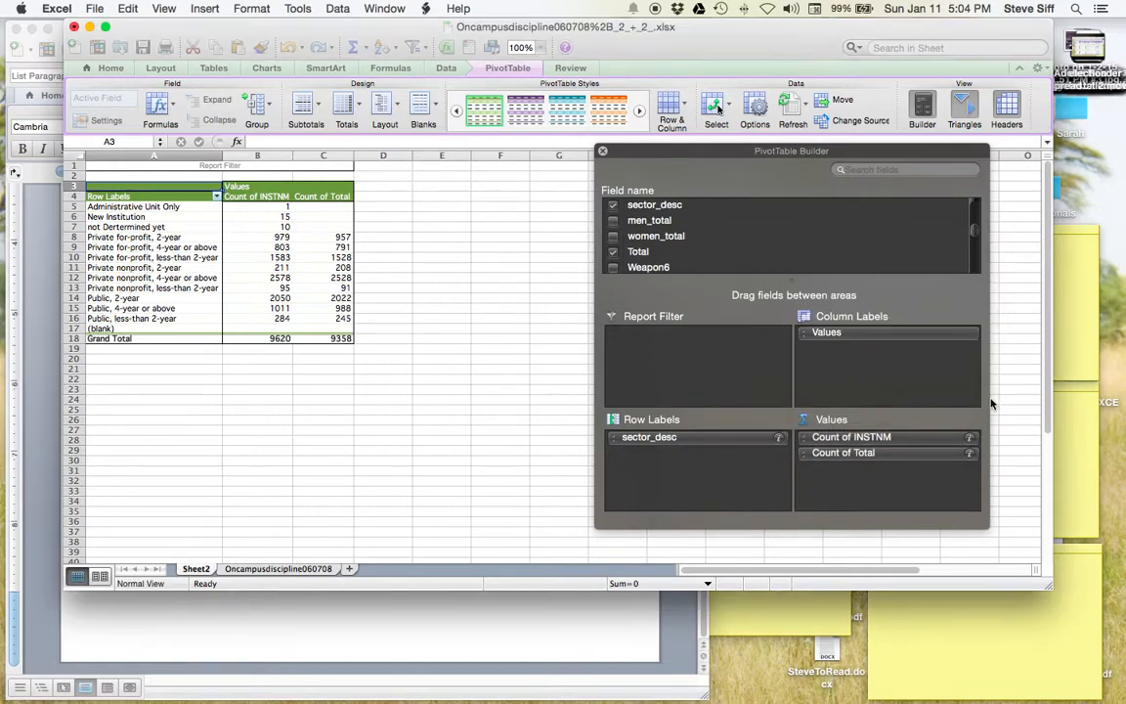
key(Return)
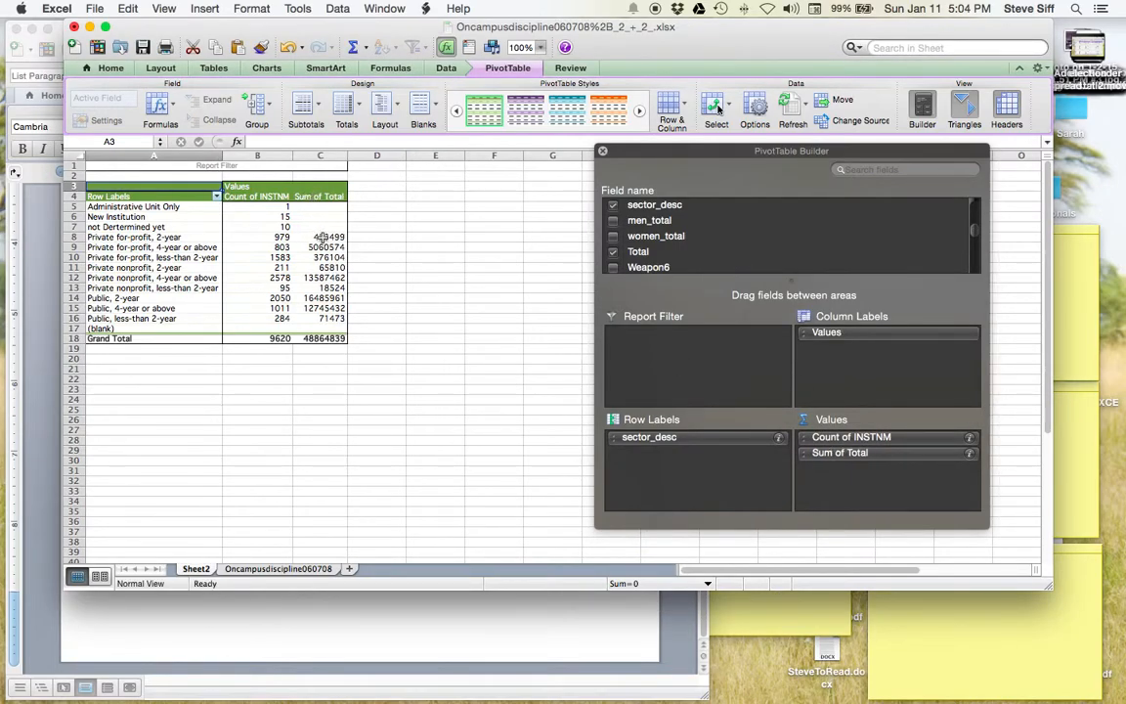
click(321, 236)
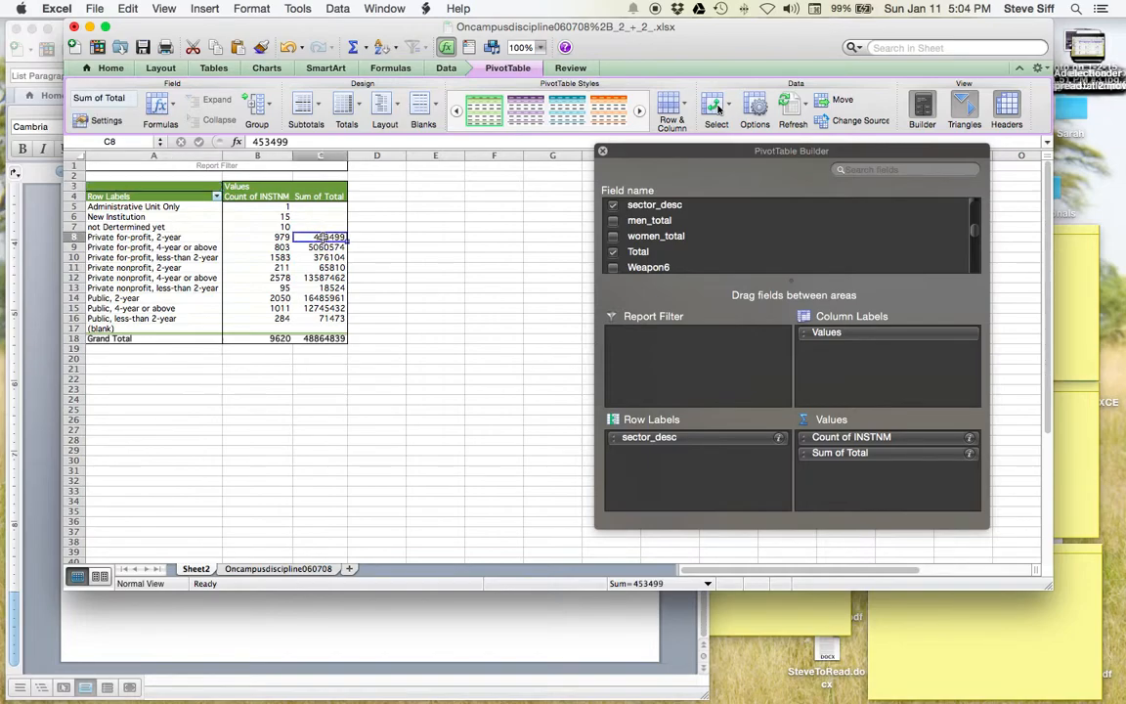
click(107, 237)
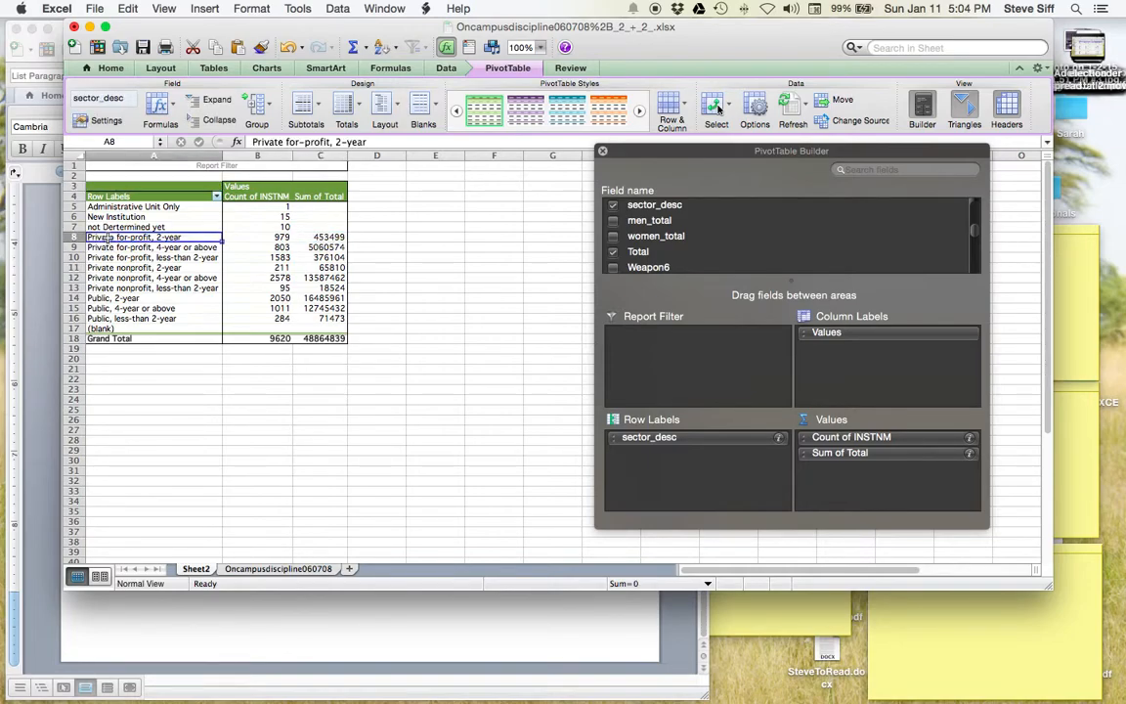
click(258, 236)
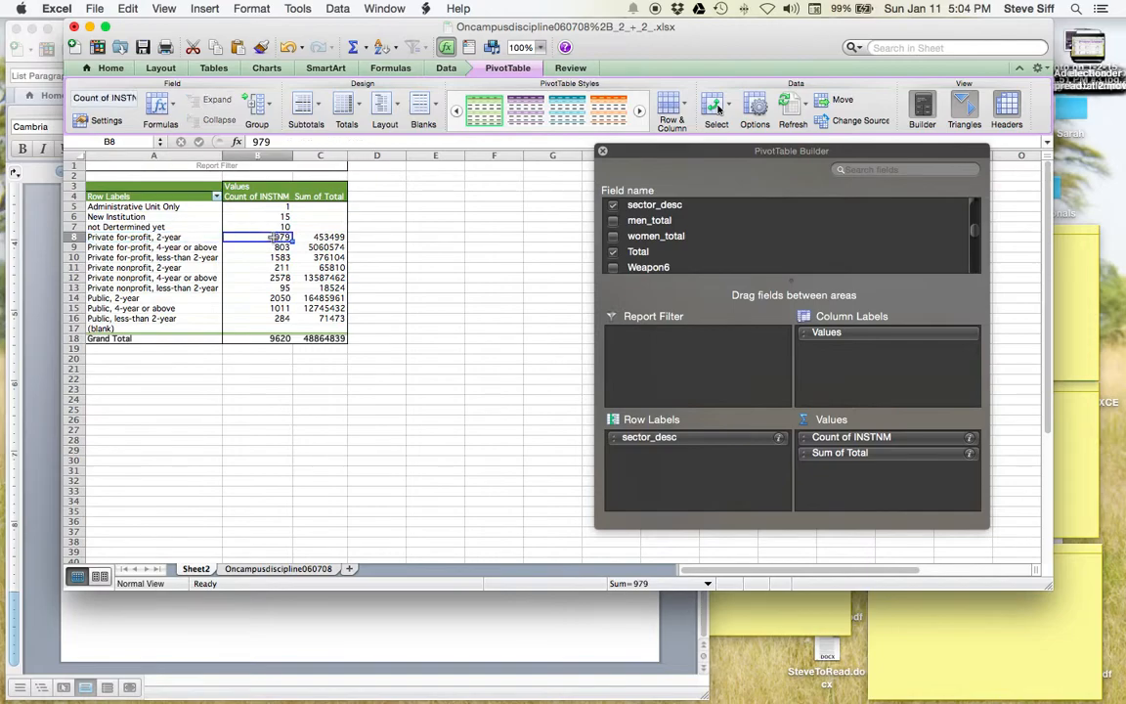
click(128, 237)
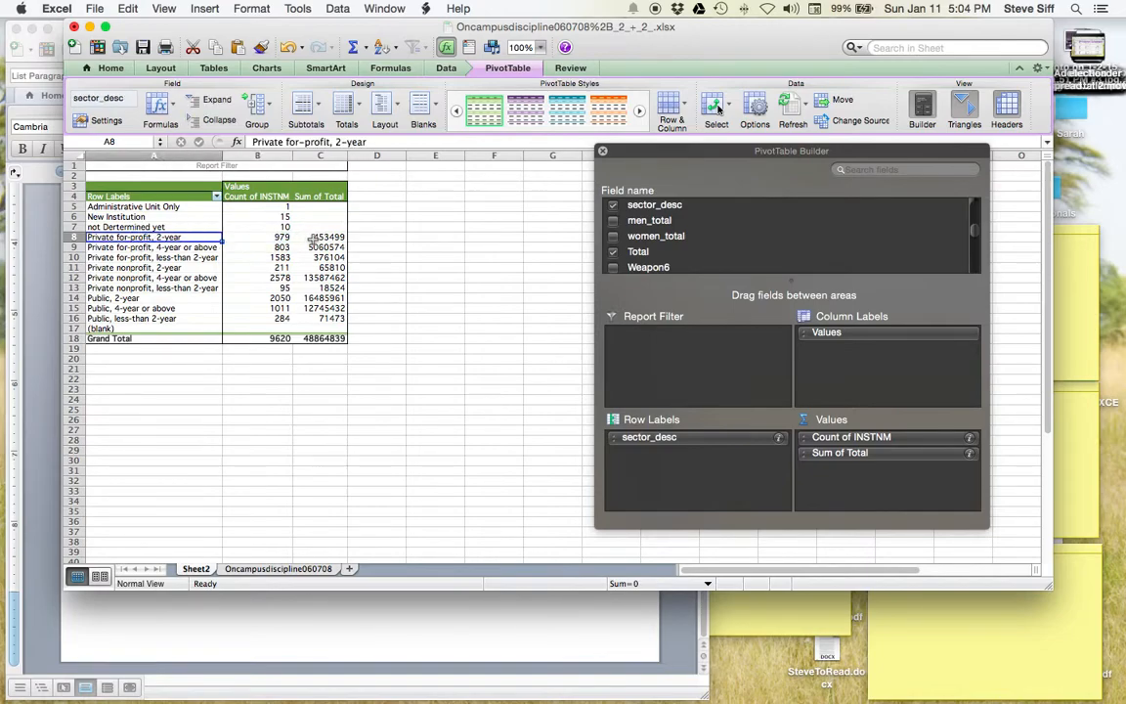
click(322, 236)
click(122, 239)
drag(974, 238, 975, 262)
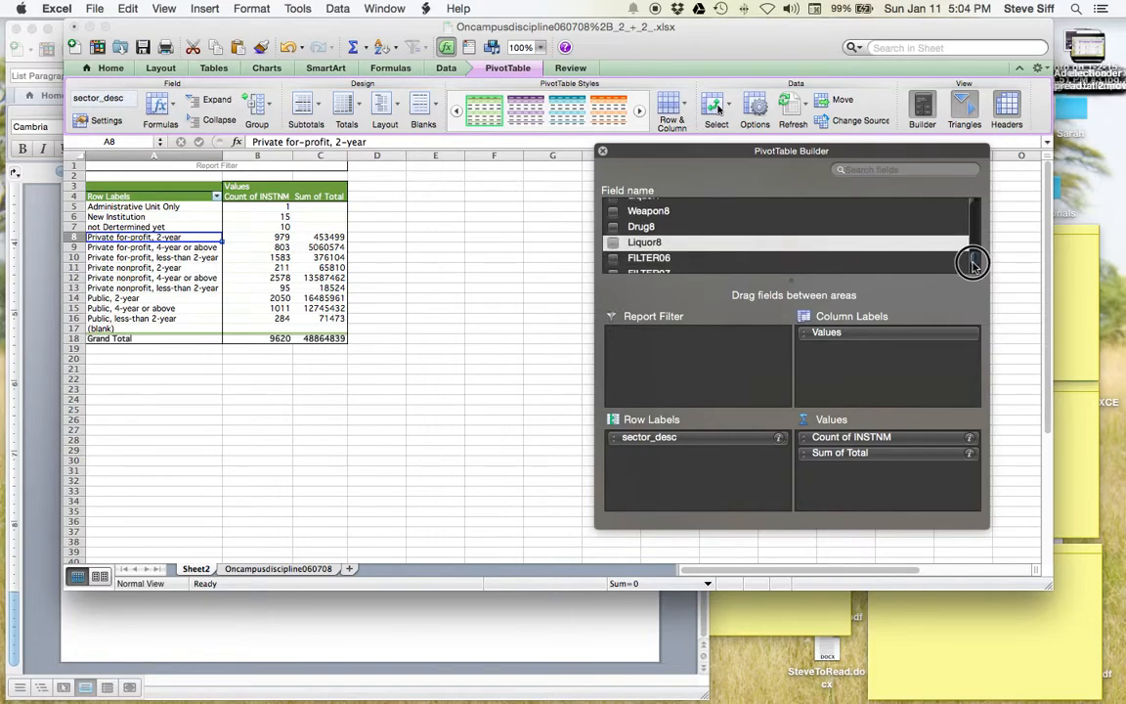
drag(618, 254, 729, 249)
scroll(728, 246, up, 3)
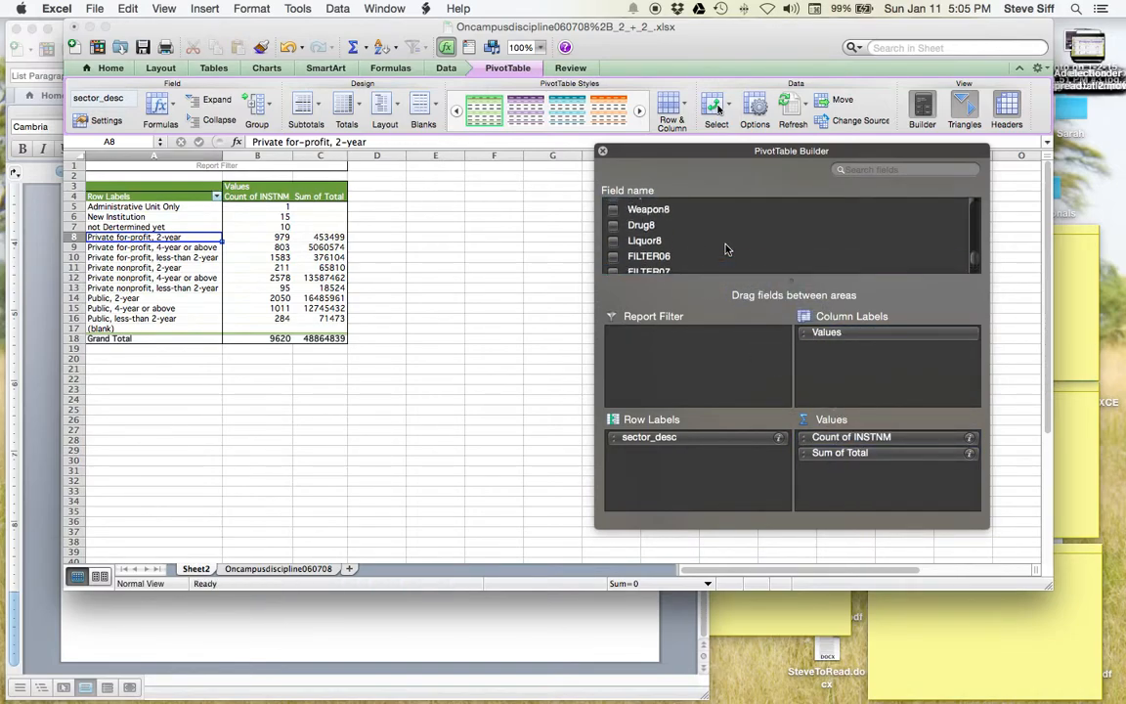
- Add Liquor8 to Values and summarize it by Sum, totalling 183525 violations
drag(641, 263, 894, 494)
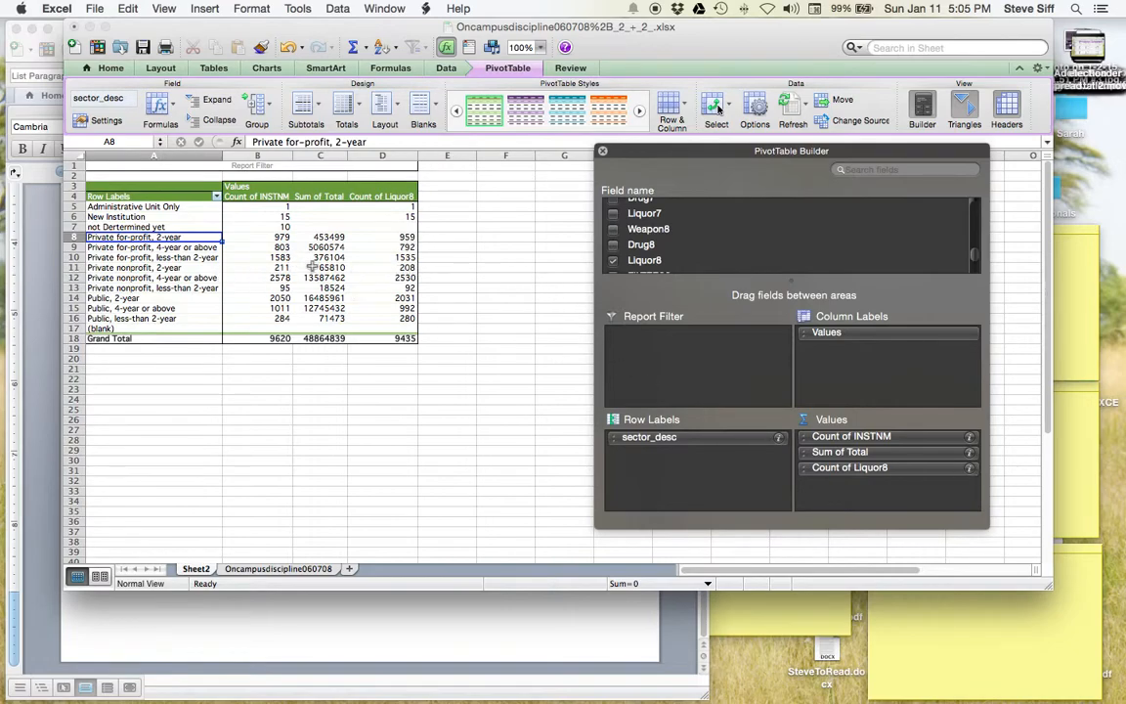
click(971, 468)
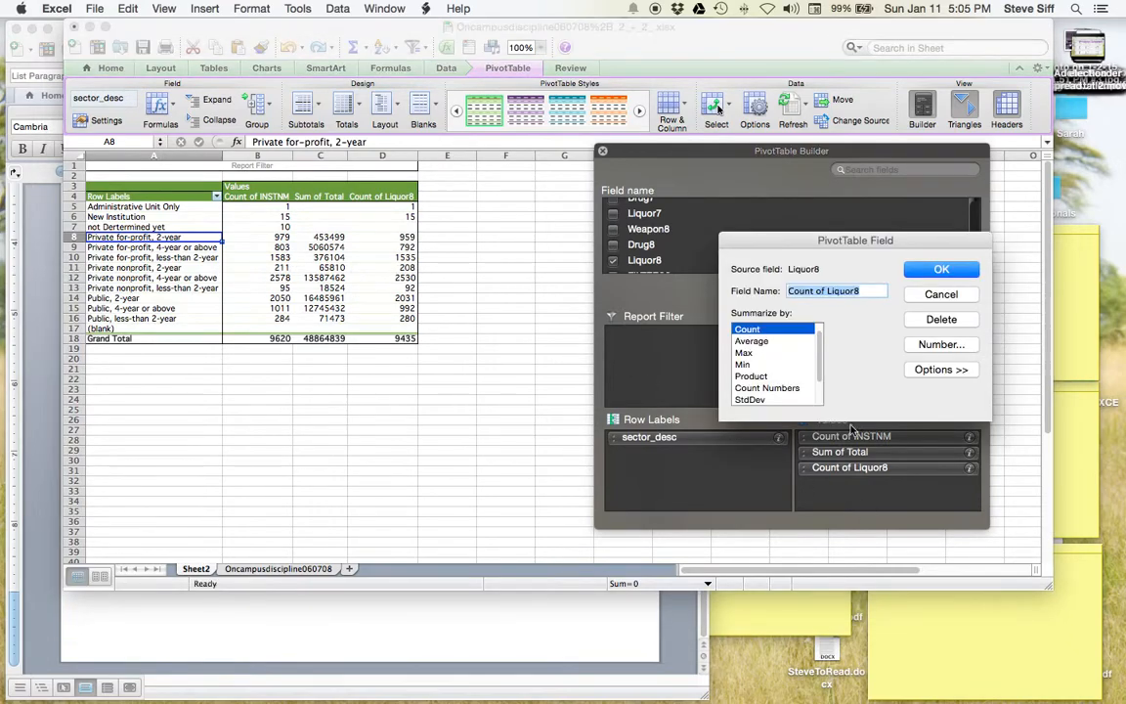
scroll(770, 377, down, 3)
scroll(770, 377, up, 4)
click(753, 330)
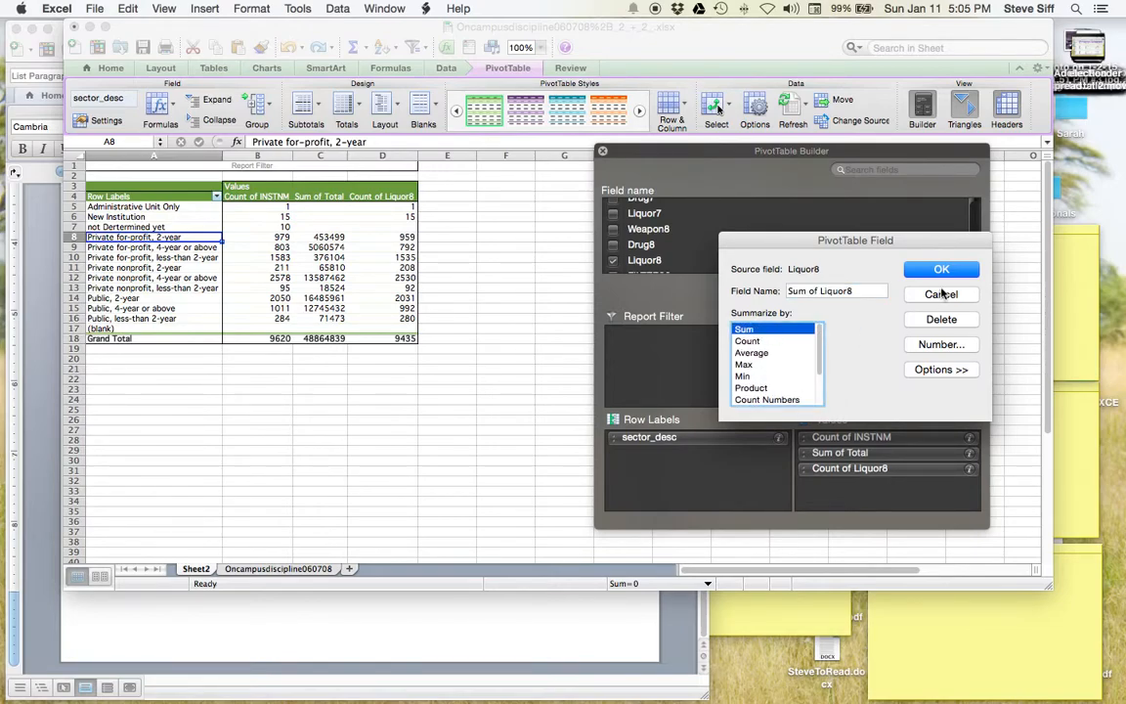
click(942, 272)
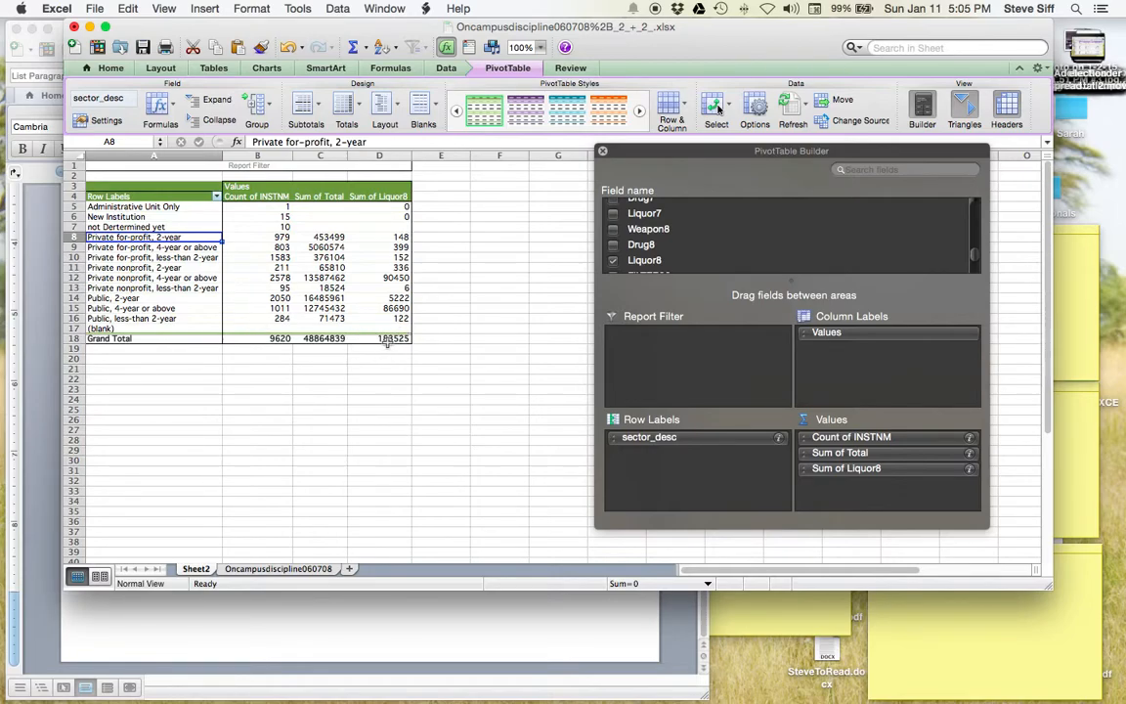
- Select and copy the pivot table's sector rows through the Liquor8 sums
drag(399, 319, 340, 289)
drag(335, 291, 146, 196)
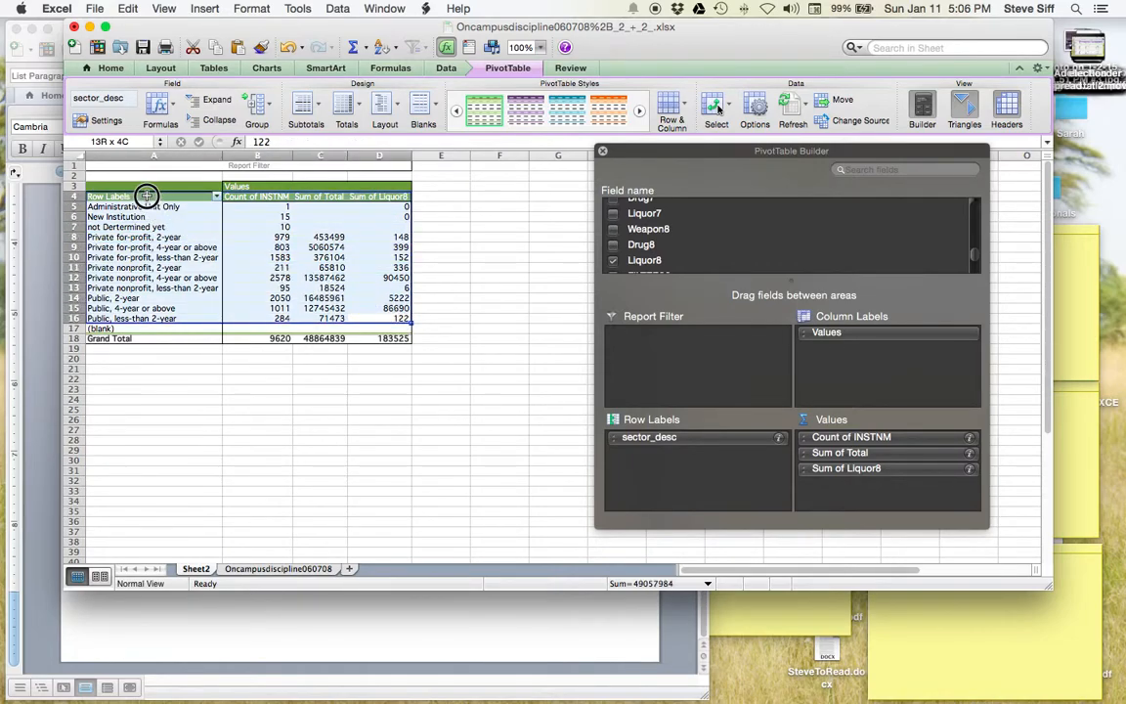
drag(147, 195, 147, 195)
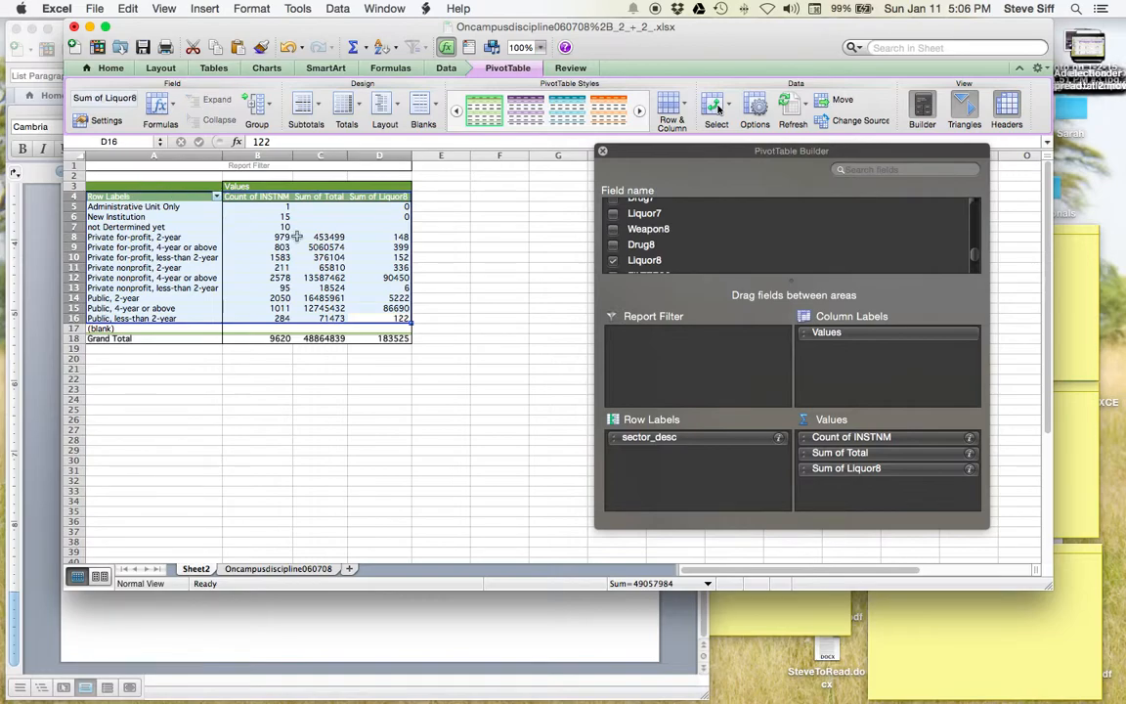
key(super+c)
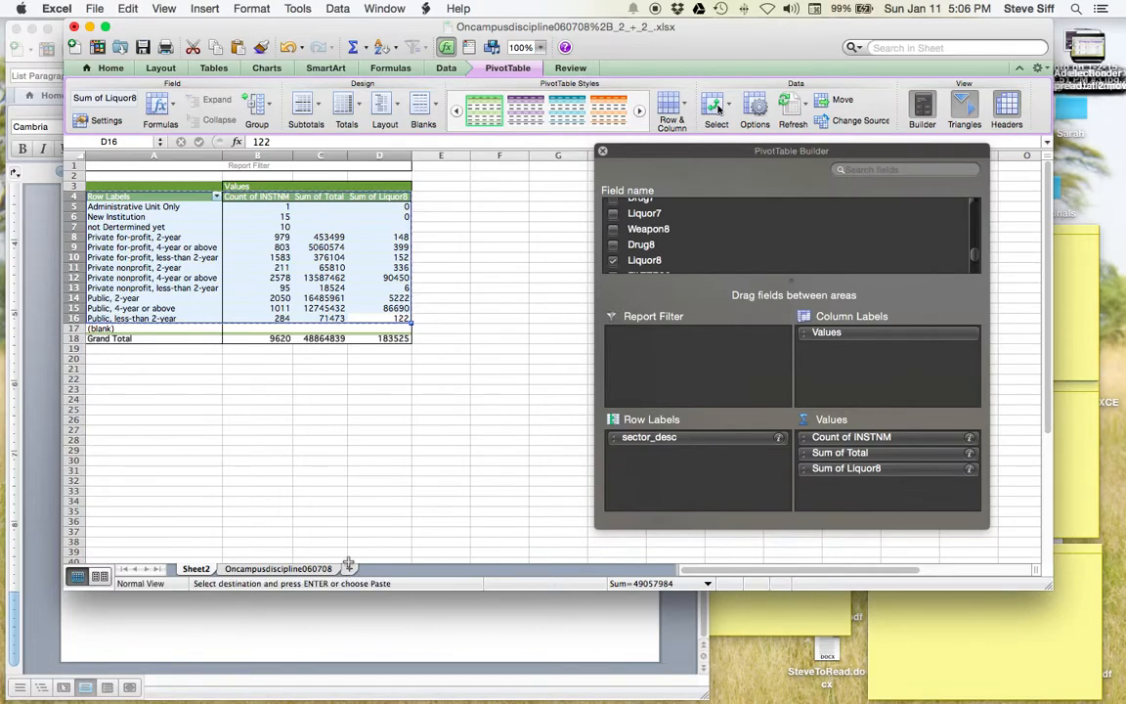
- Add a new Sheet3 and paste the copied summary as values only
click(349, 568)
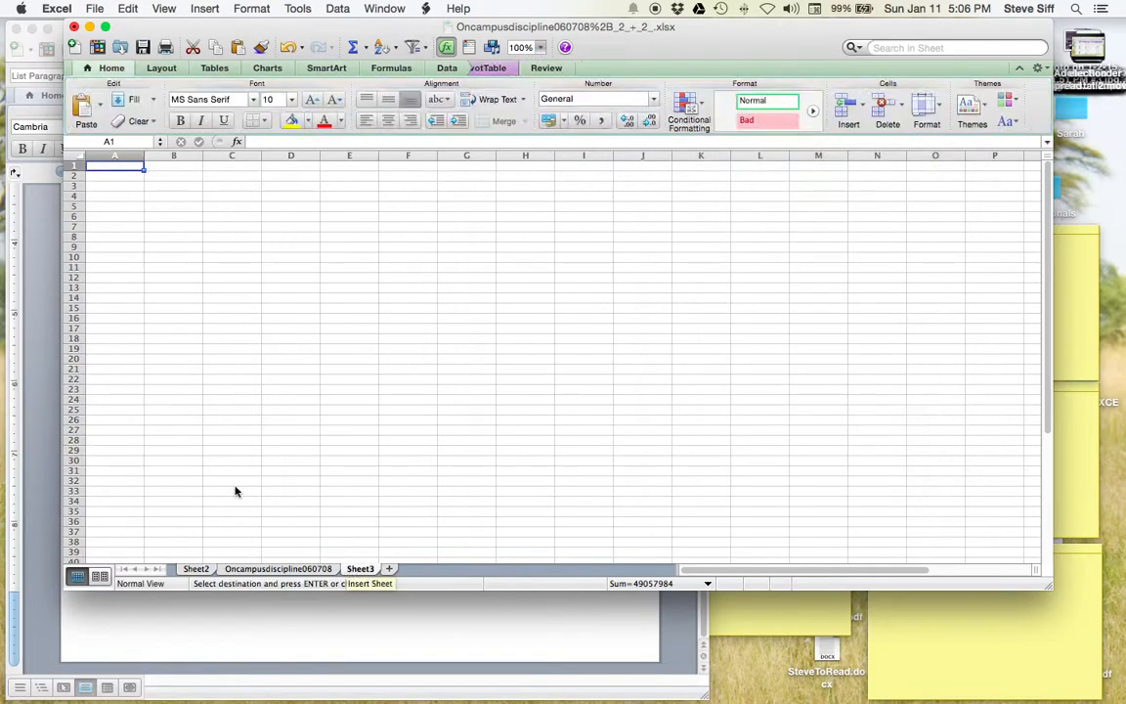
click(127, 10)
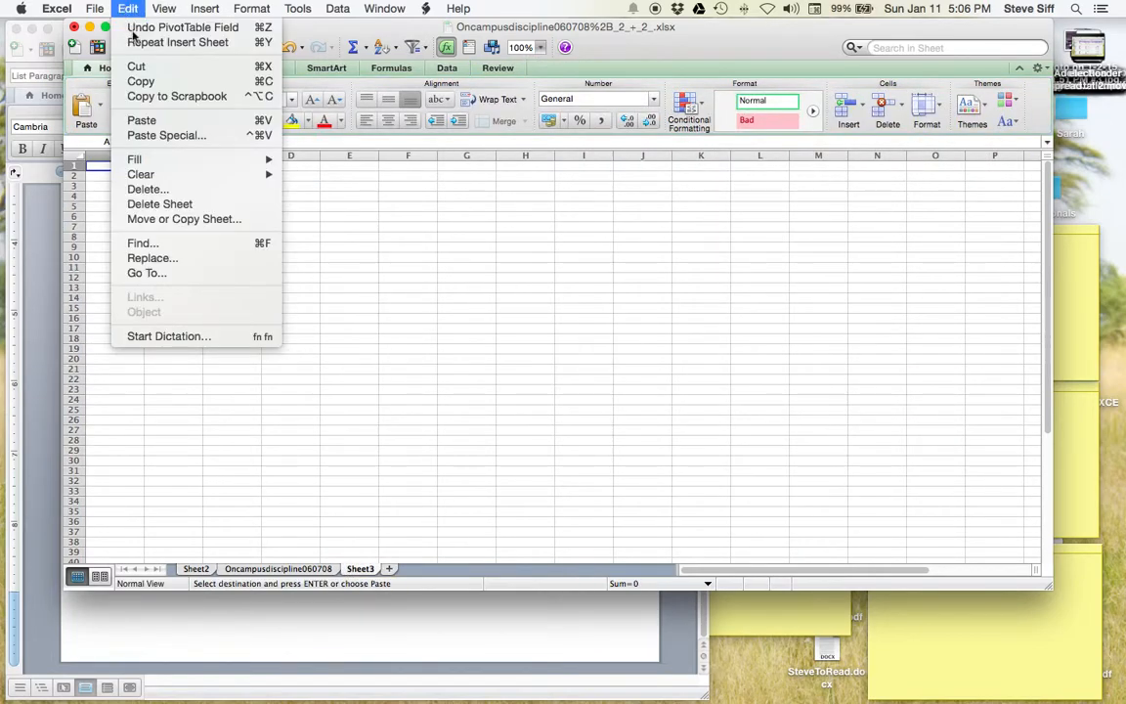
click(168, 136)
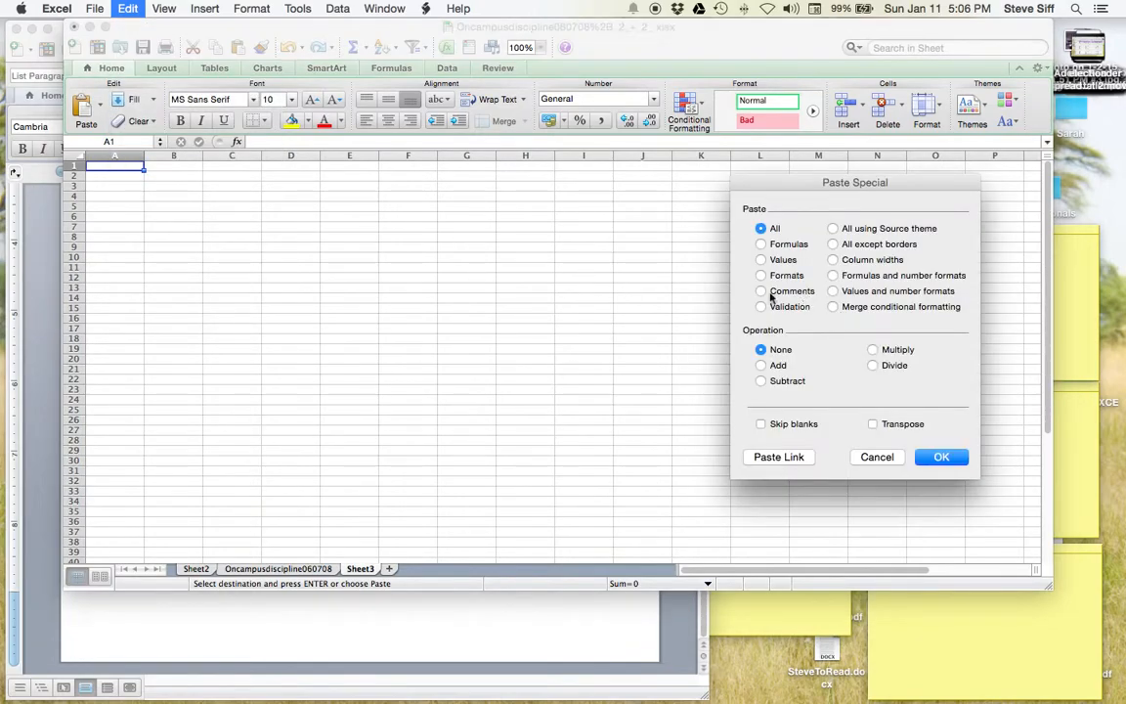
click(768, 262)
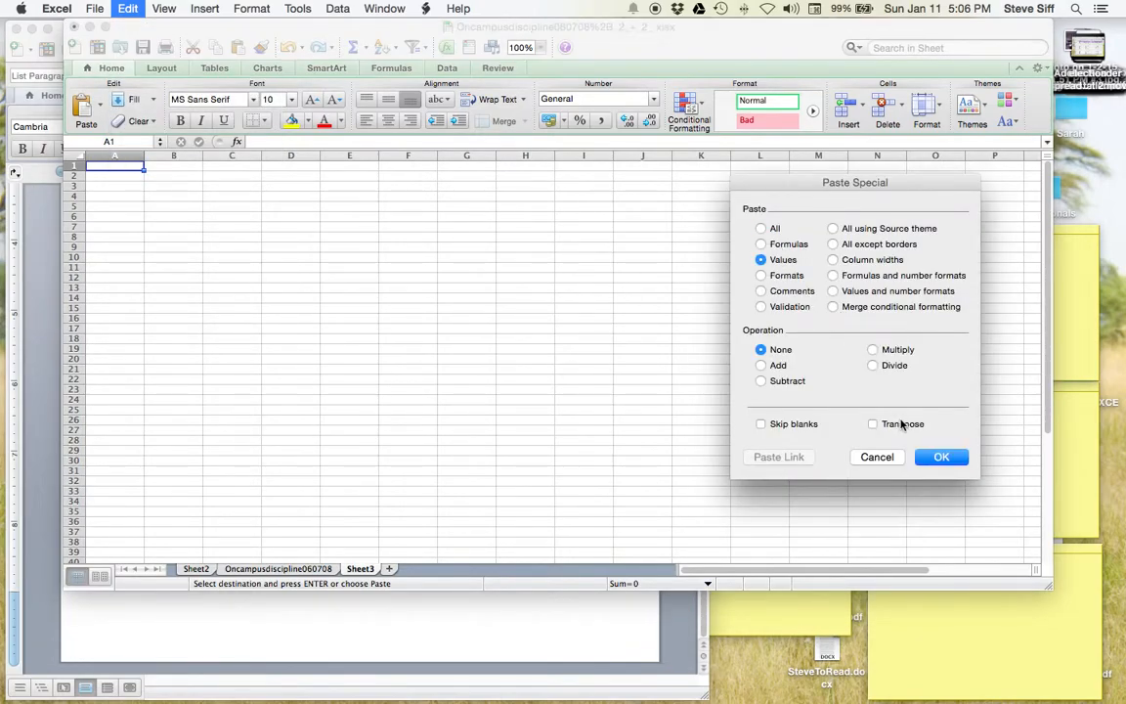
click(939, 456)
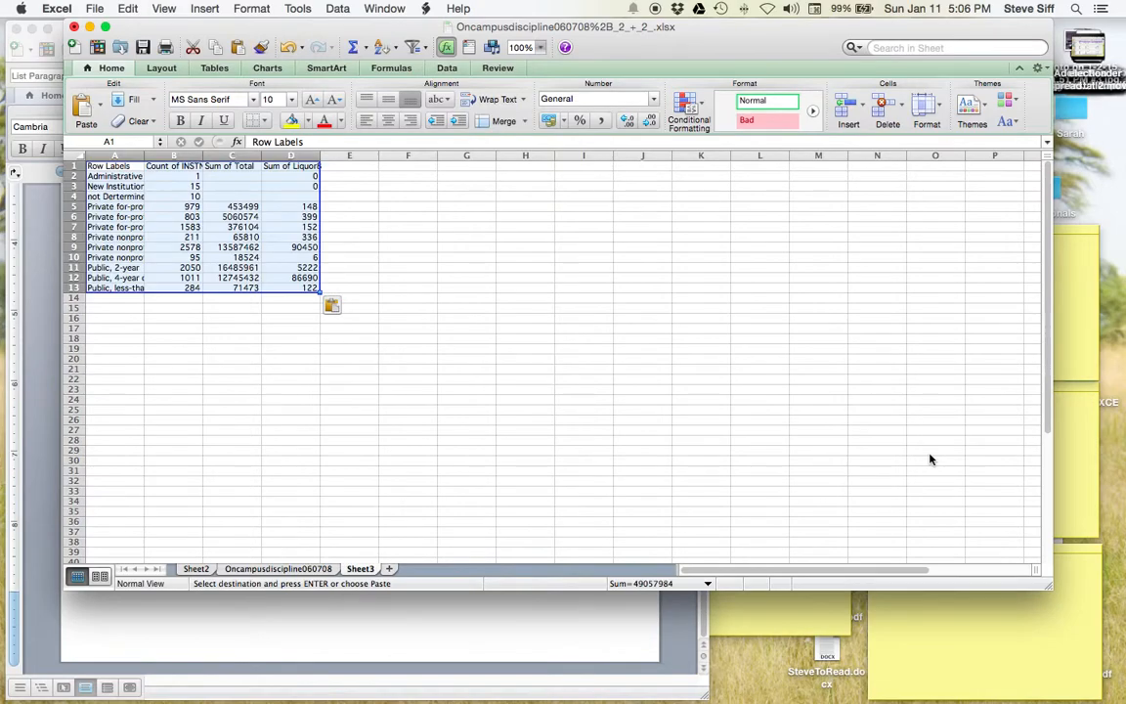
- Widen columns A through D so the sector names and headers fit
drag(321, 156, 350, 156)
drag(261, 156, 298, 156)
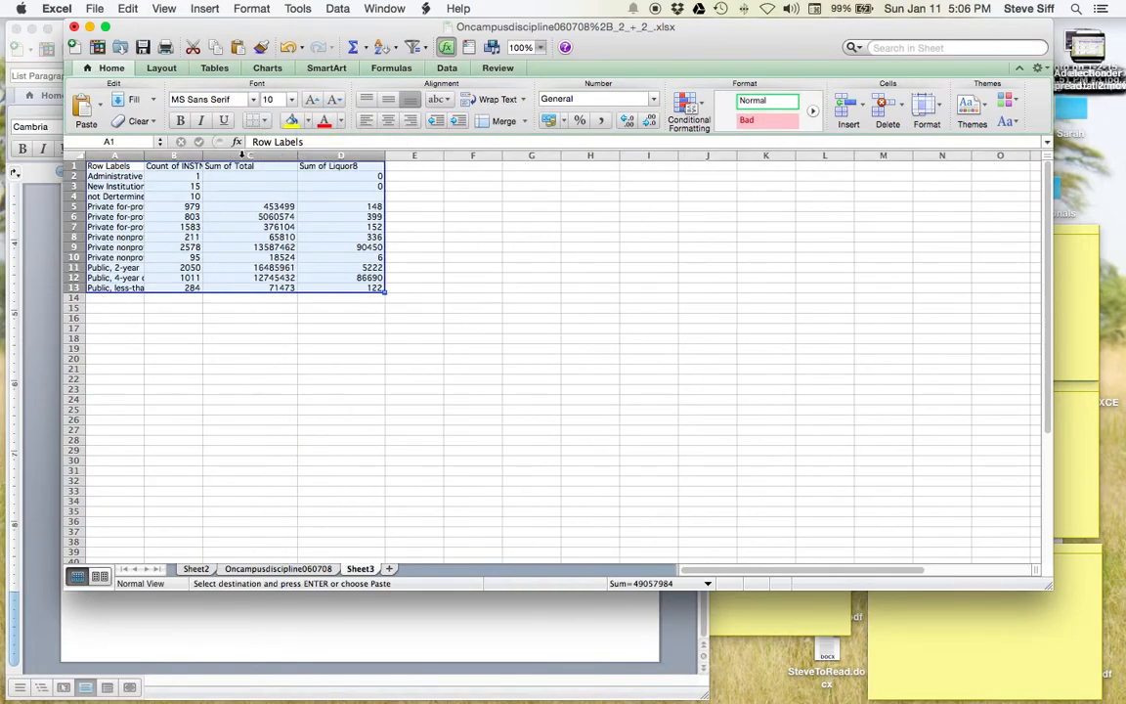
drag(201, 155, 223, 156)
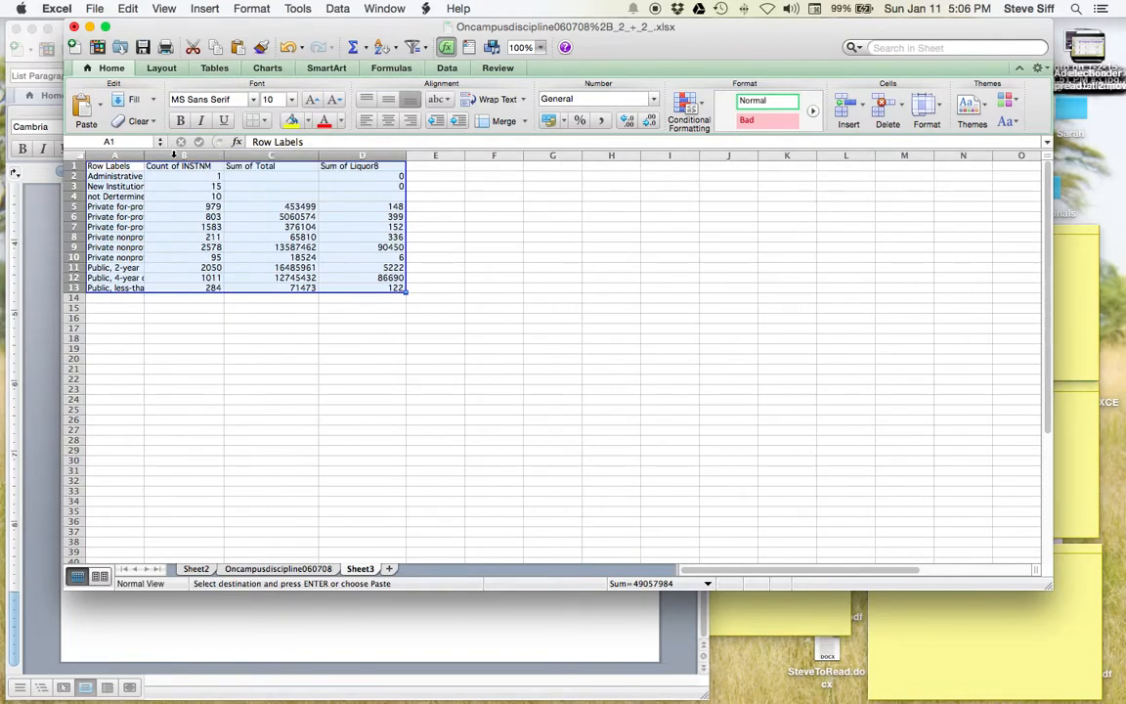
drag(146, 154, 217, 155)
- Rename header C1 to 'students' and D1 to 'liquor violations'
double_click(117, 166)
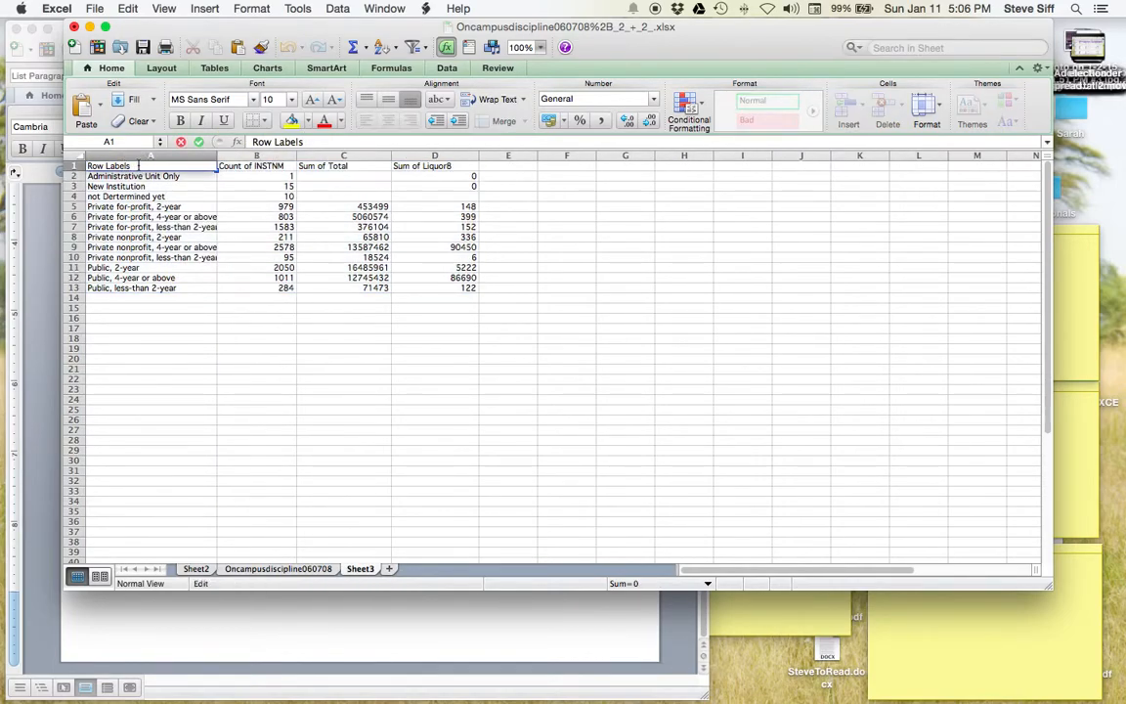
click(250, 167)
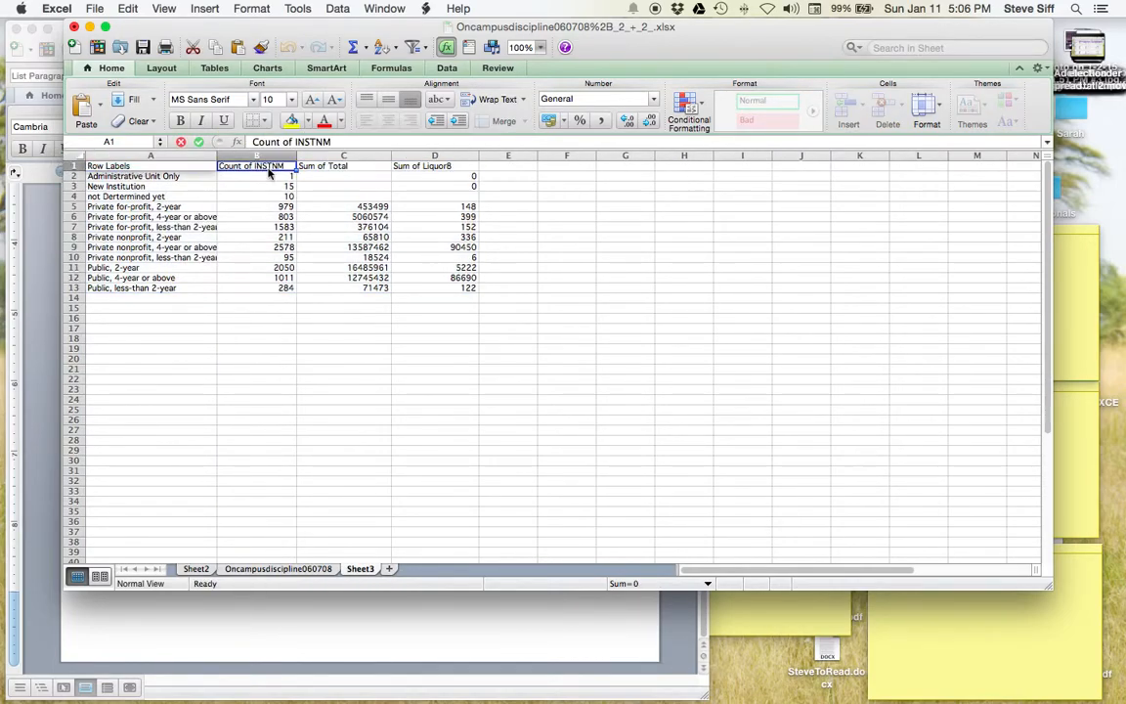
click(355, 166)
double_click(355, 166)
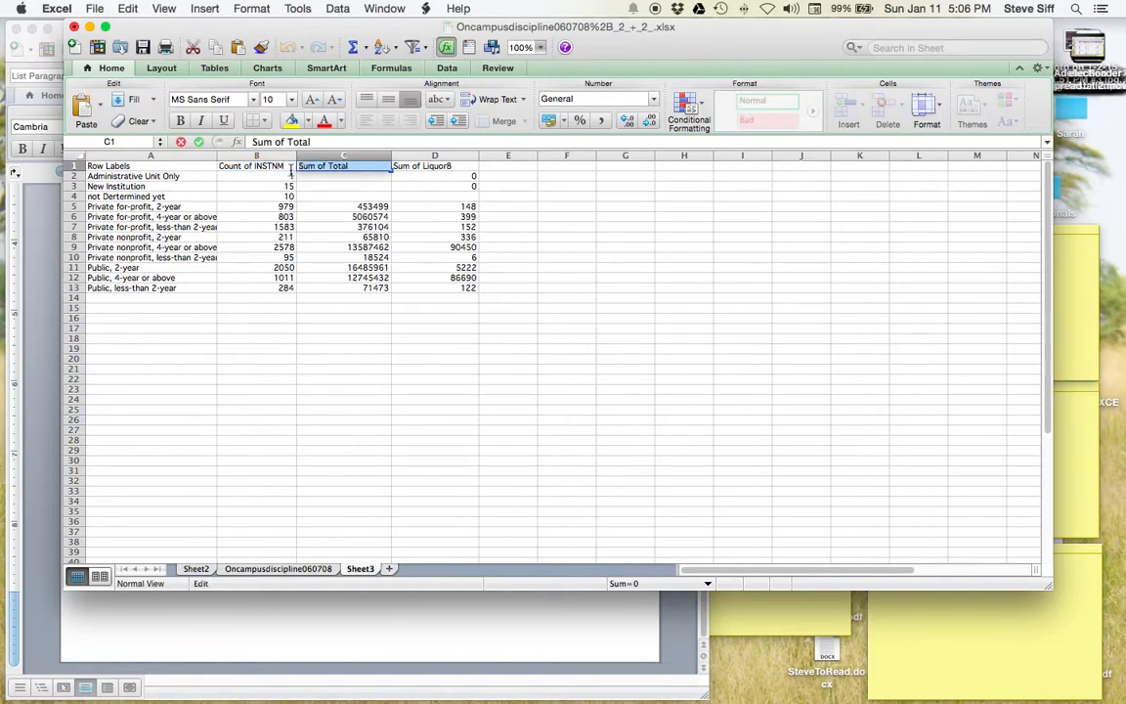
text(t)
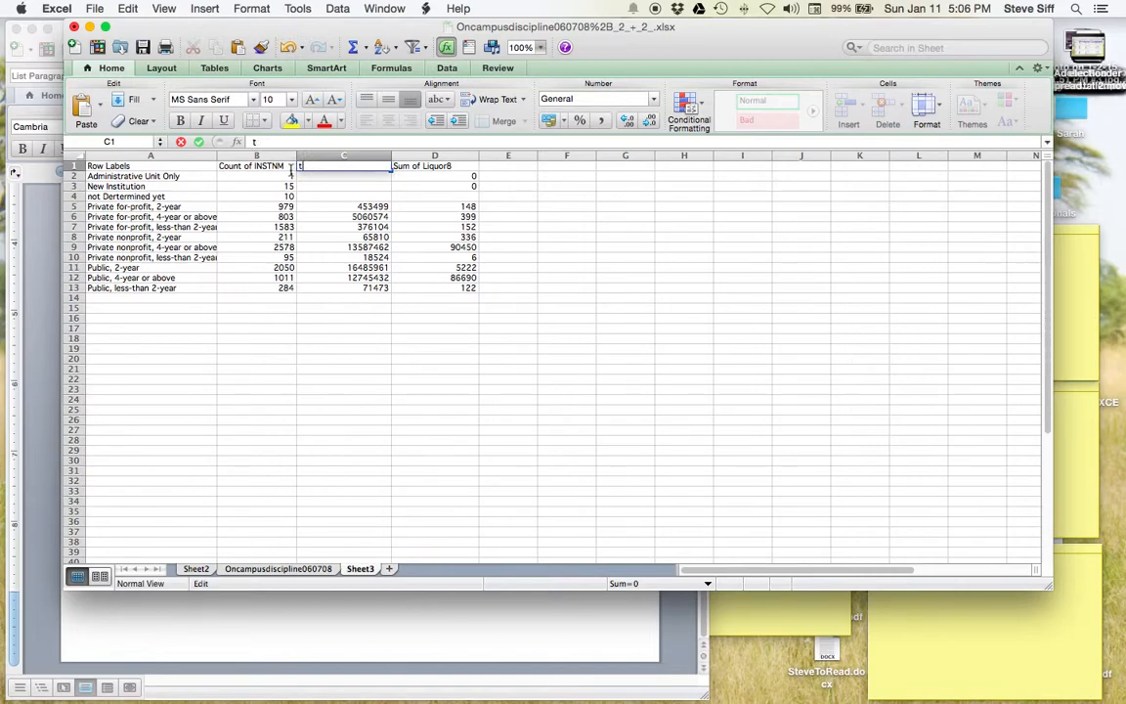
text(otastudents)
click(441, 166)
drag(463, 165, 384, 163)
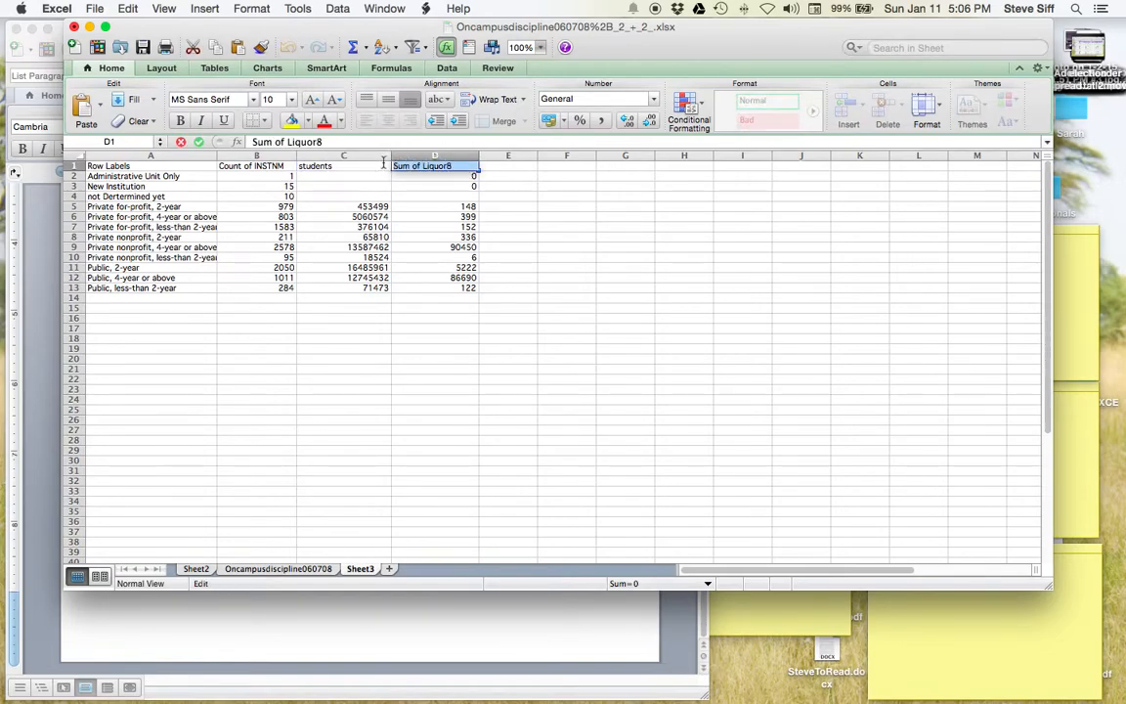
text(li)
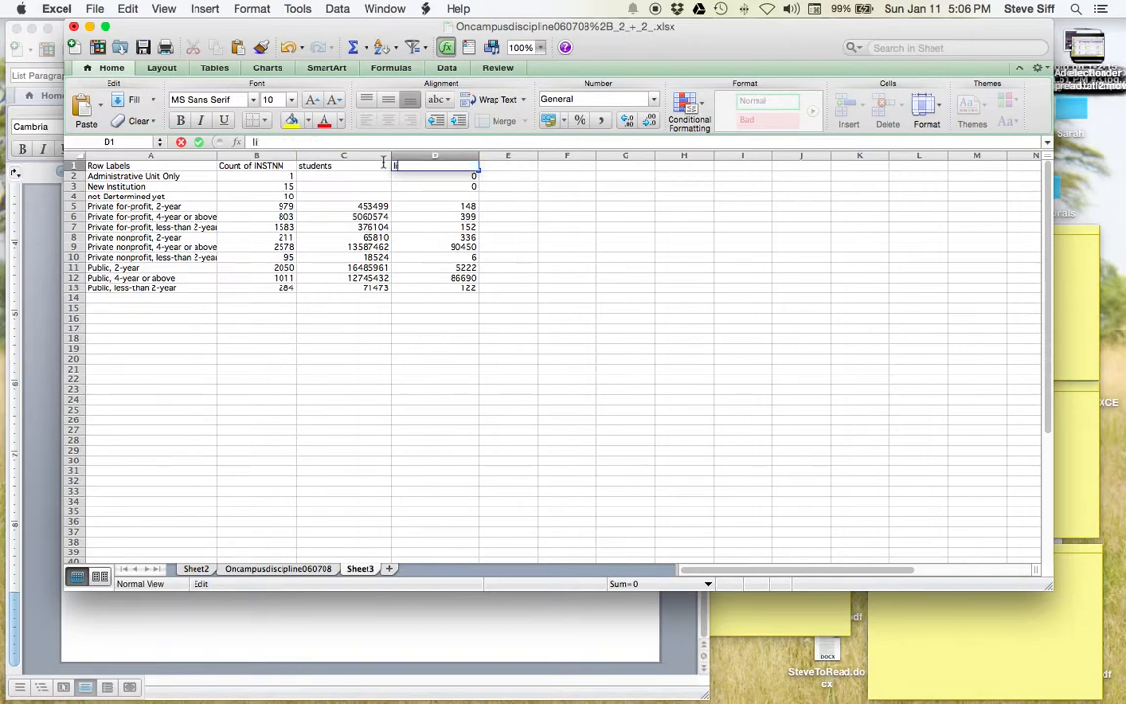
text(quor violations)
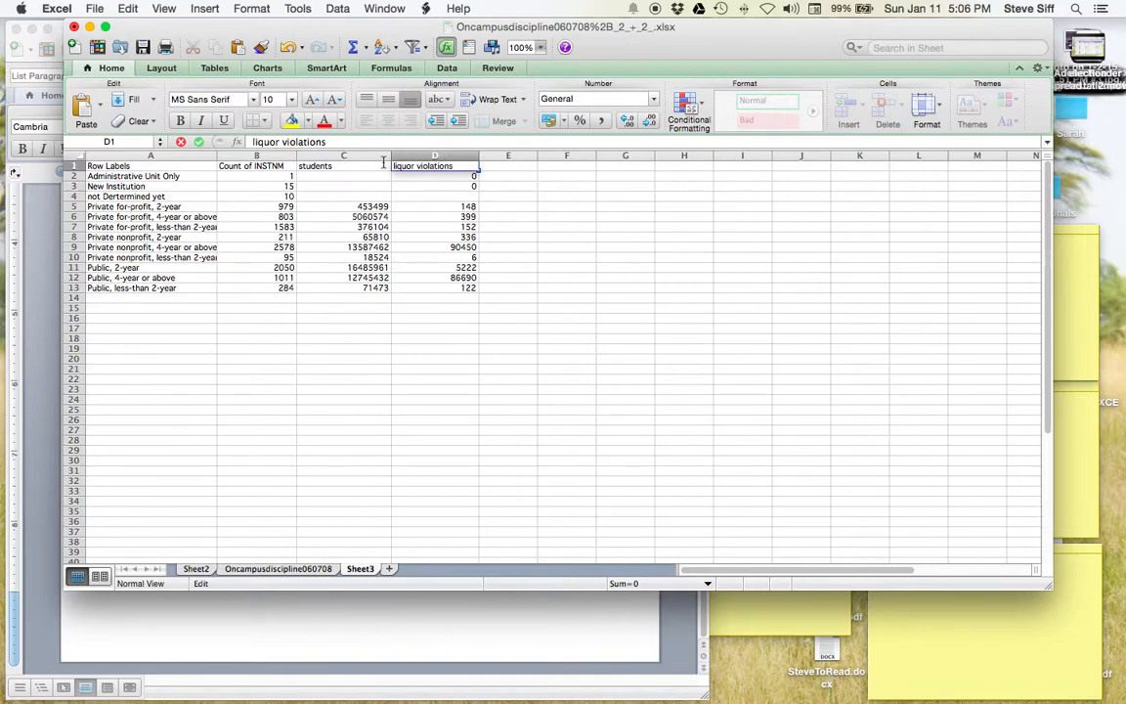
click(510, 167)
- Widen column E and check the values in cells C7 and A7
drag(535, 155, 582, 155)
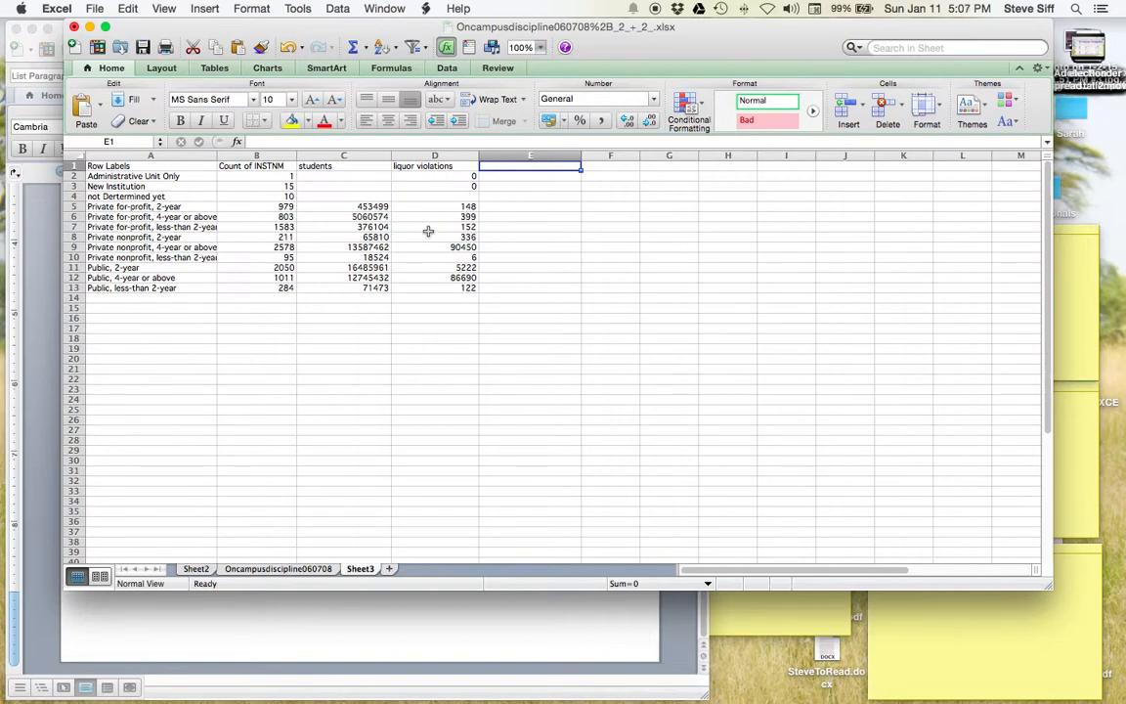
click(354, 224)
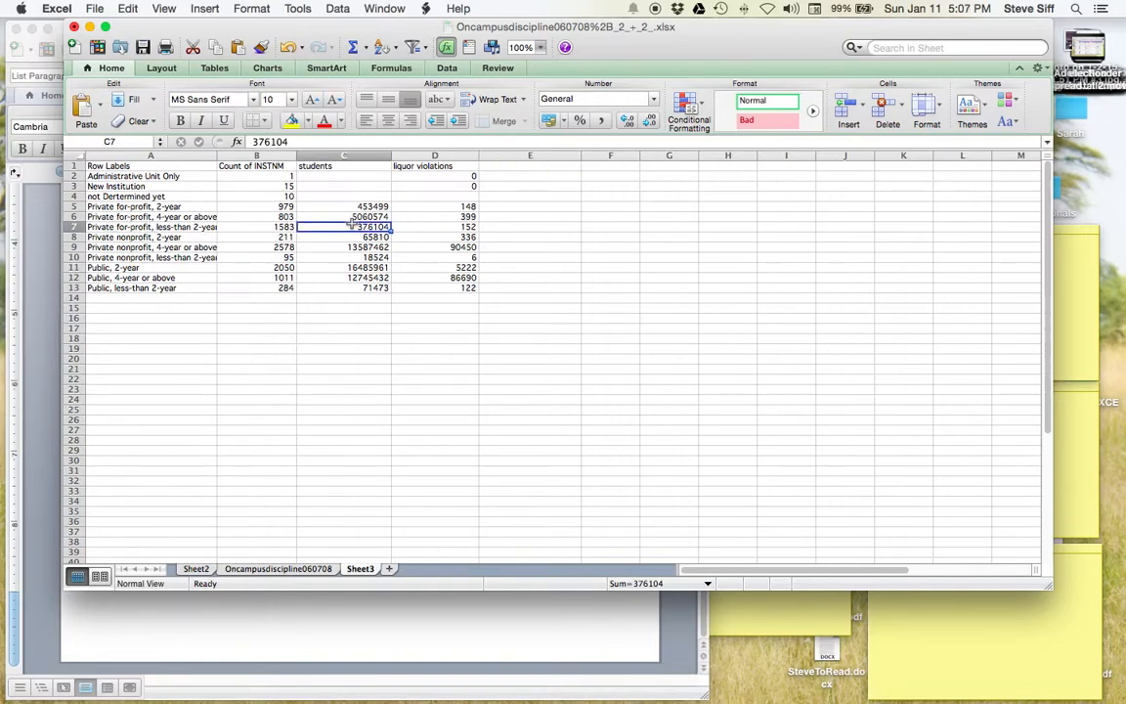
click(180, 226)
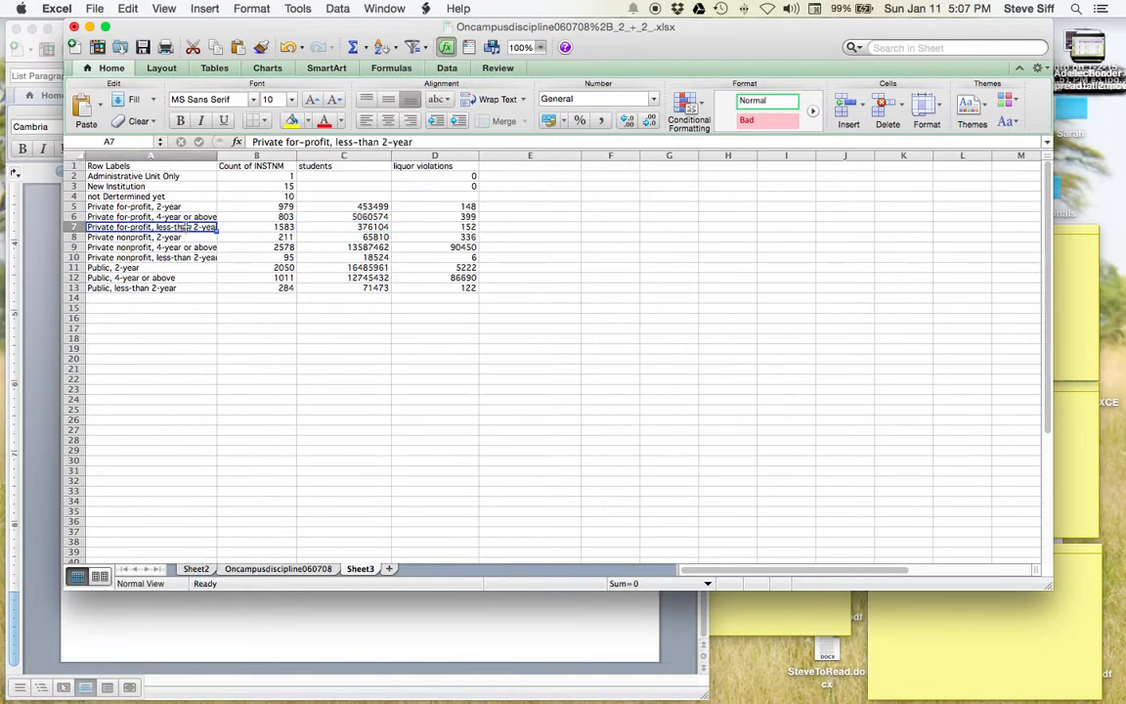
click(512, 168)
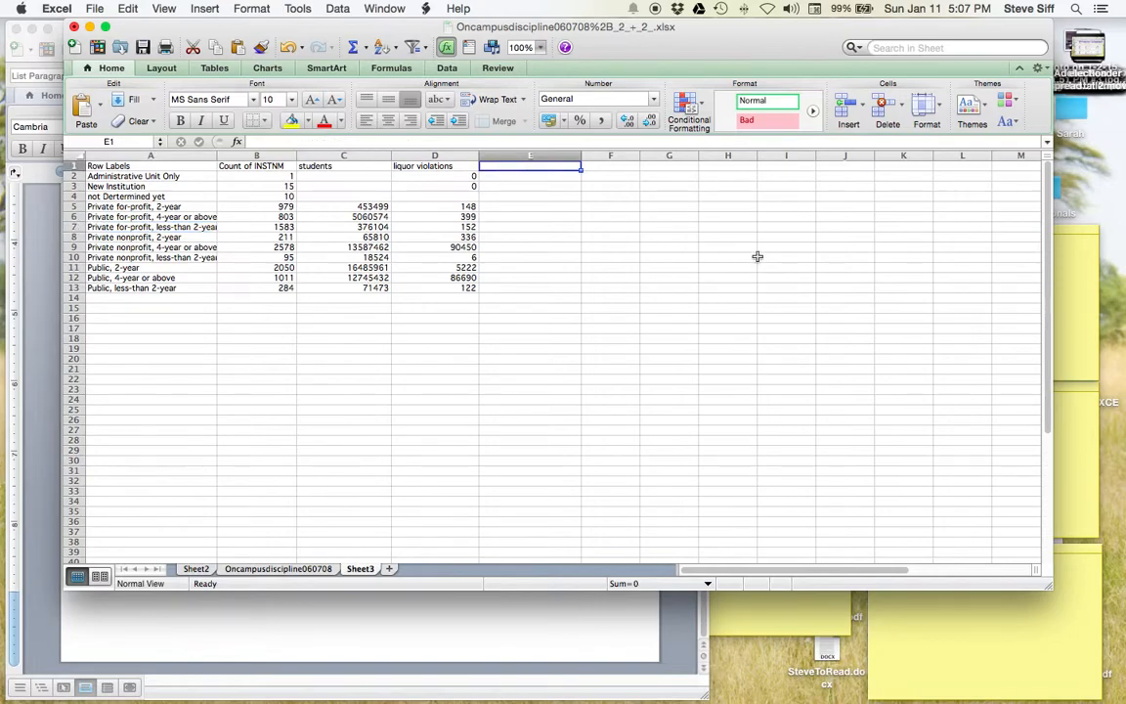
- Enter the header 'One in how many students were punished' in E1 and widen column E
text(One in how many students)
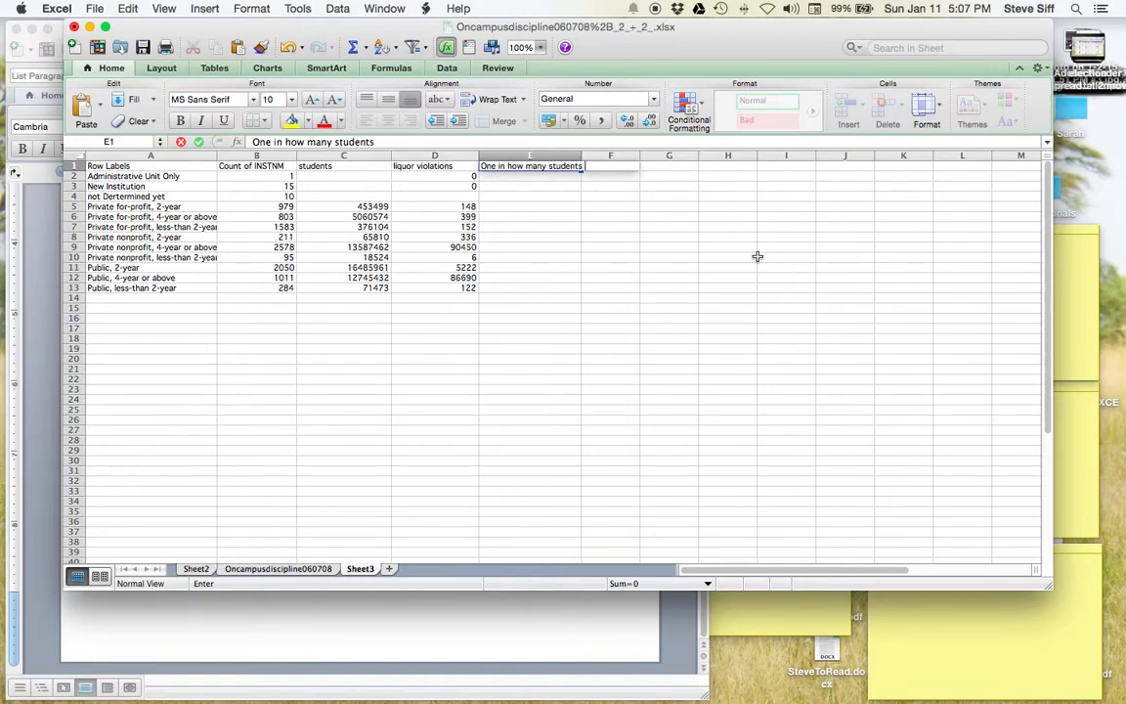
text( were punished)
key(Return)
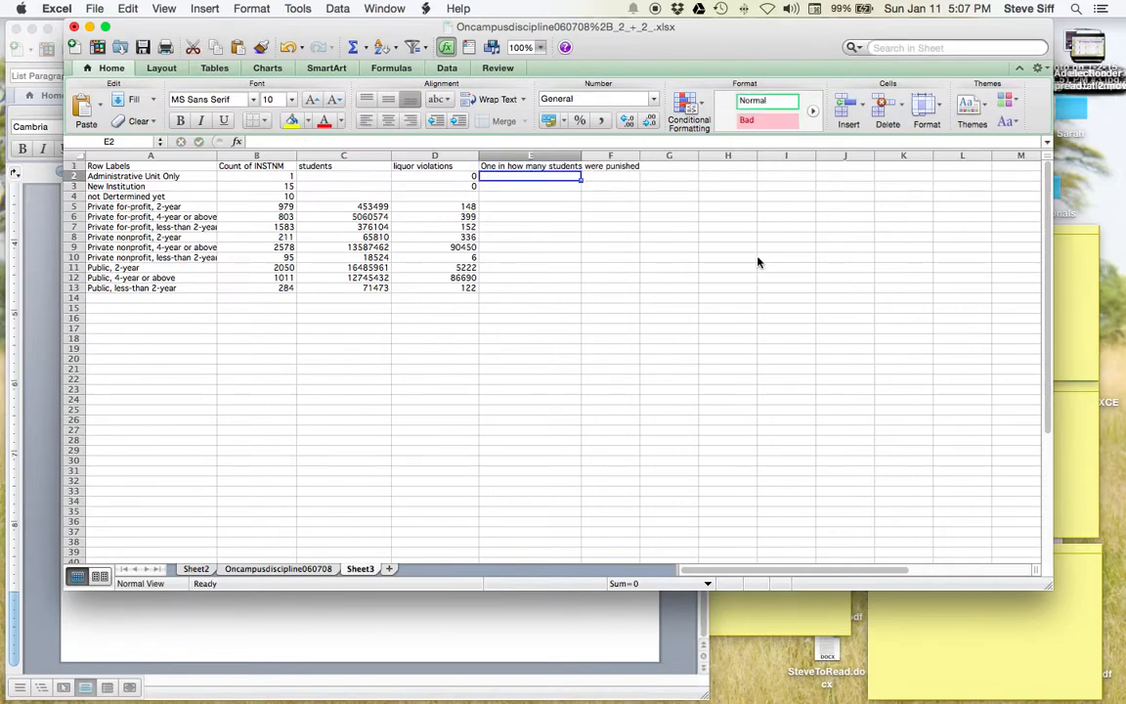
drag(584, 155, 704, 155)
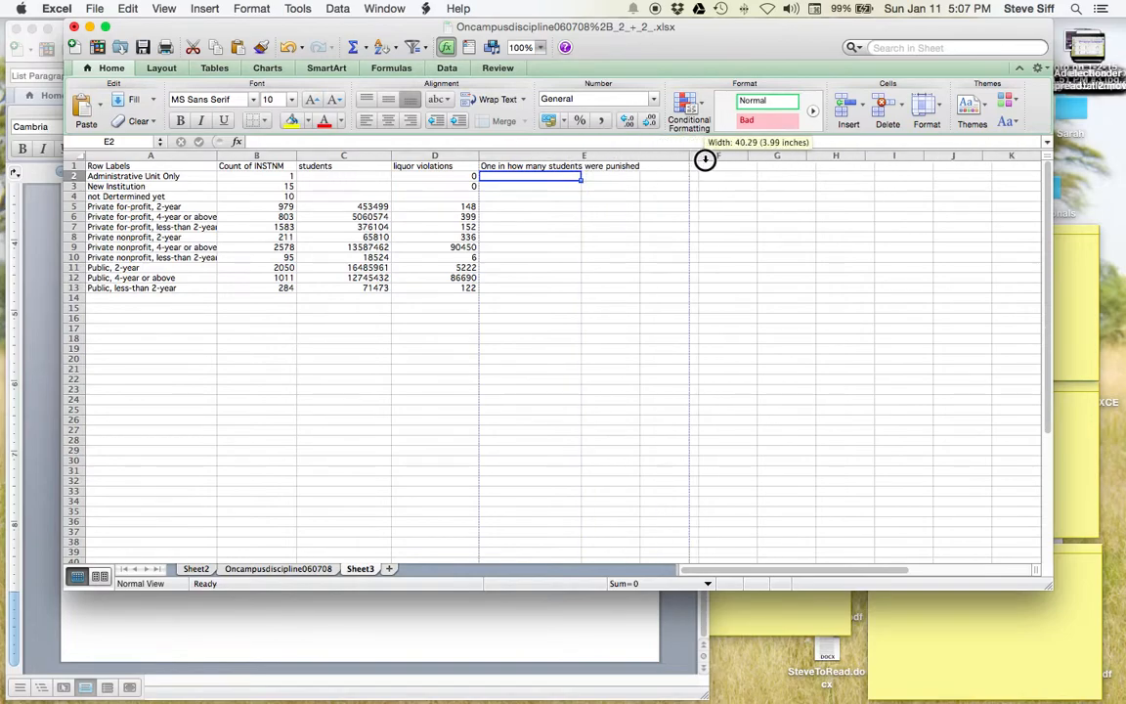
- Enter the ratio formula =C2/D2 in cell E2
double_click(511, 177)
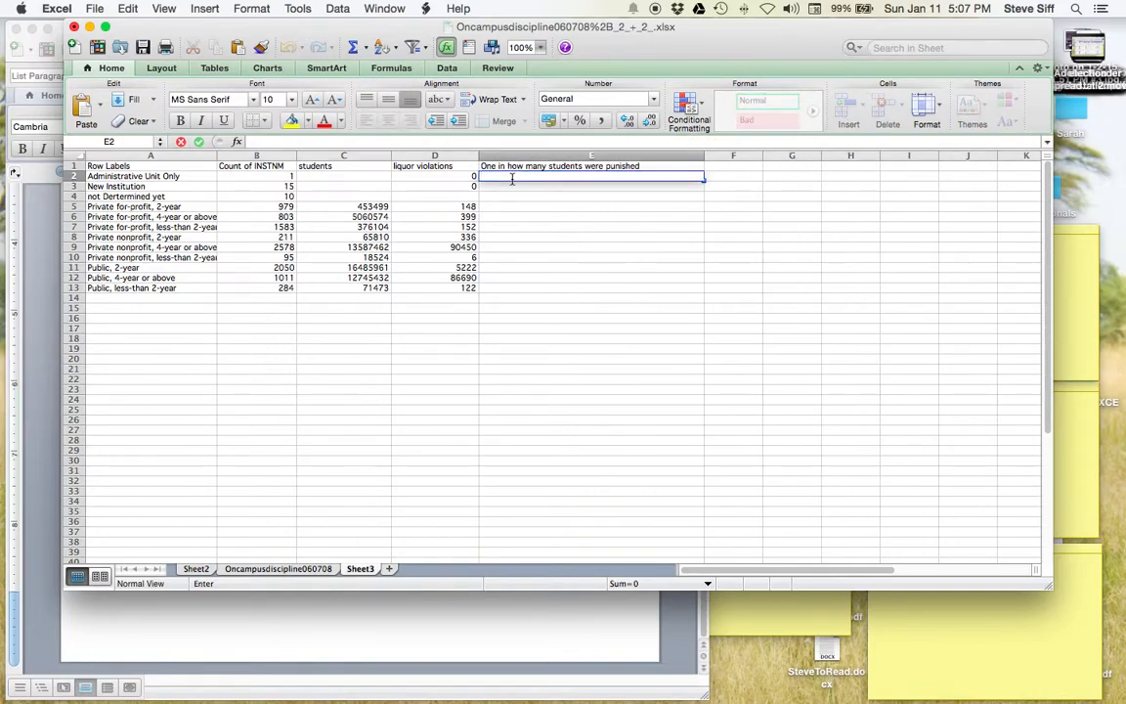
text(=)
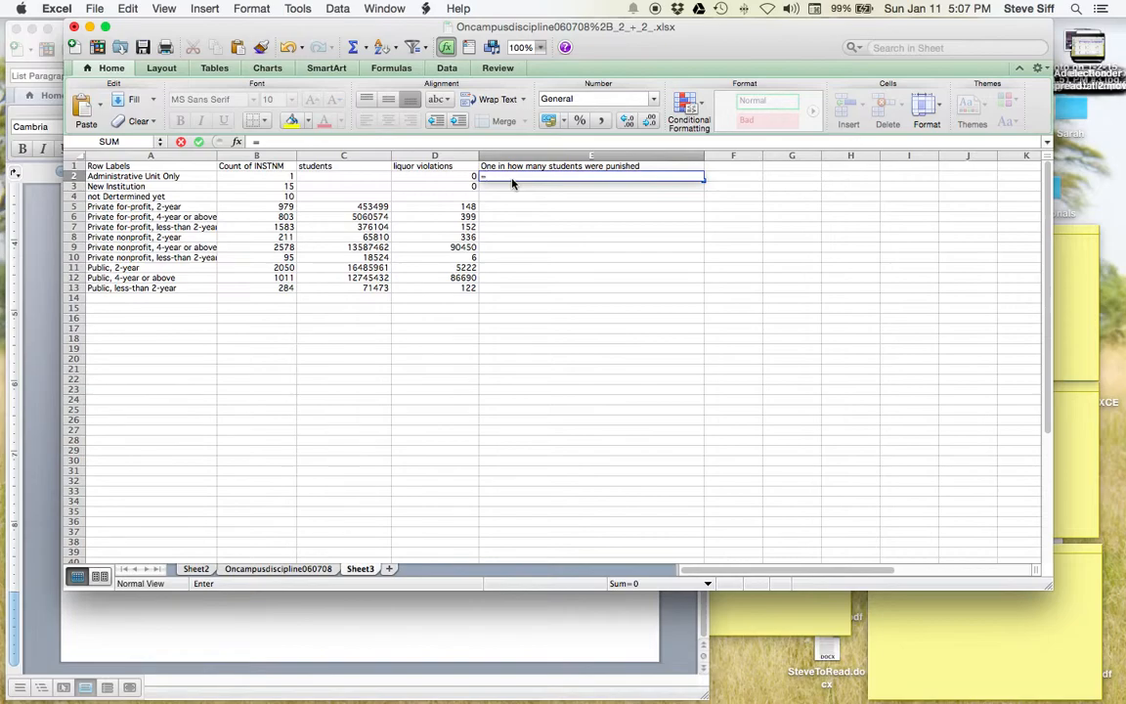
click(530, 165)
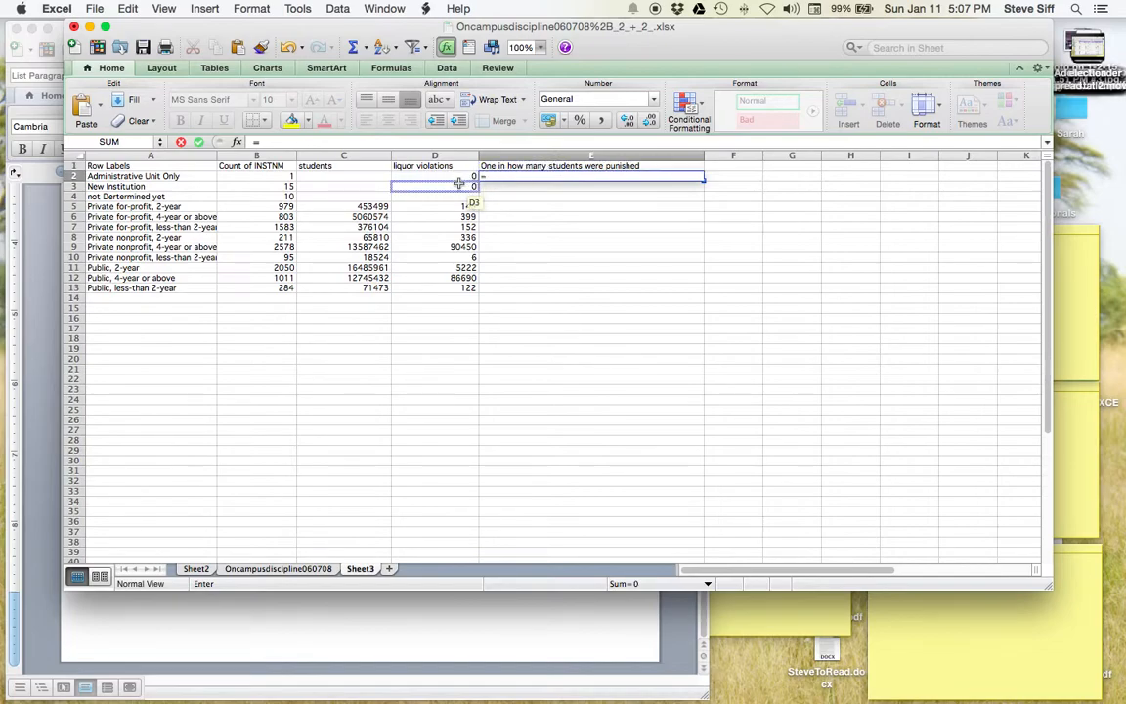
click(369, 177)
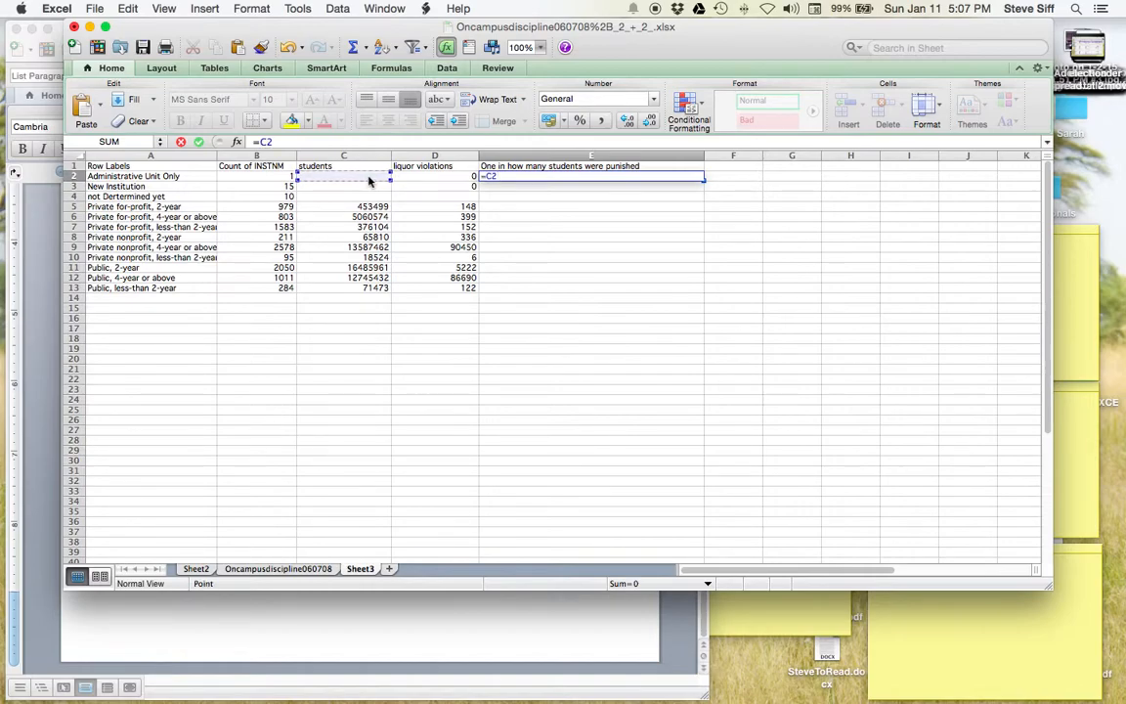
text(/)
click(437, 177)
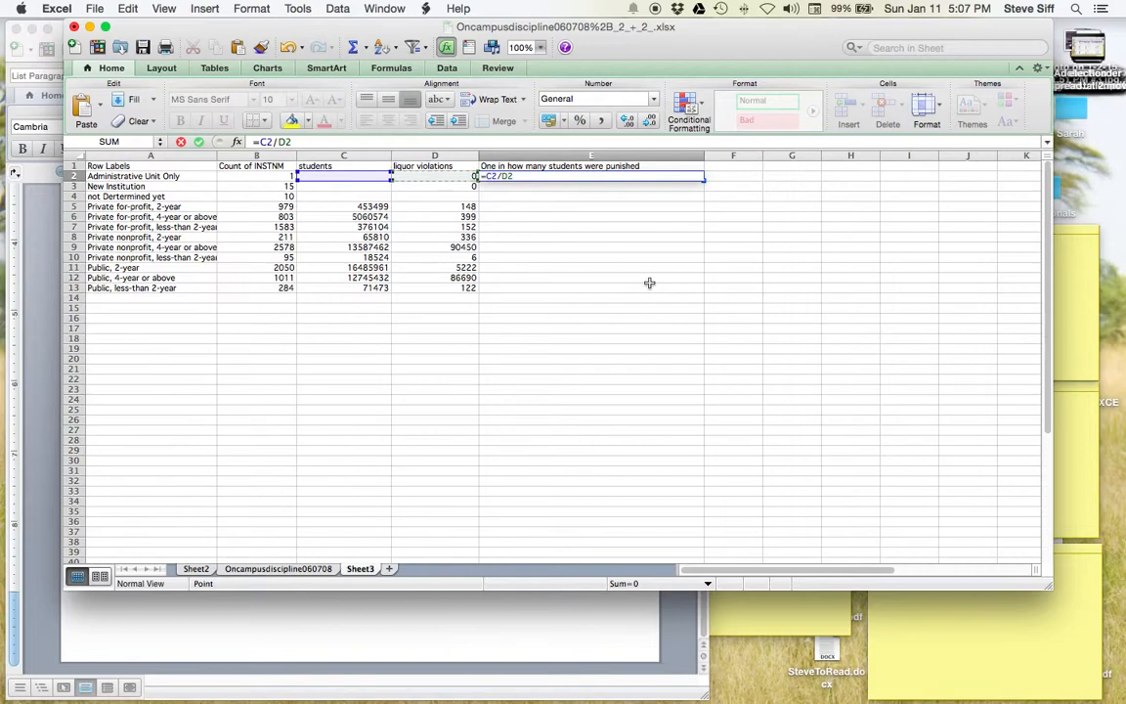
key(Return)
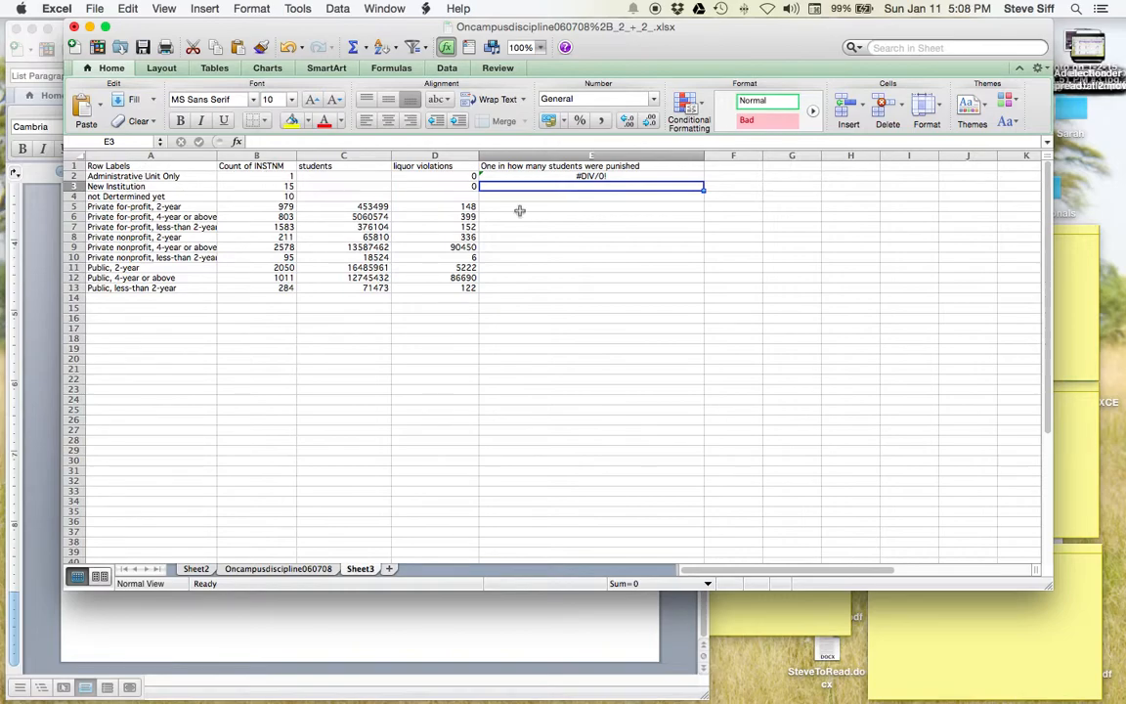
- Fill the =C2/D2 formula from E2 down to E13, then select the whole sheet
drag(703, 192, 704, 292)
click(675, 177)
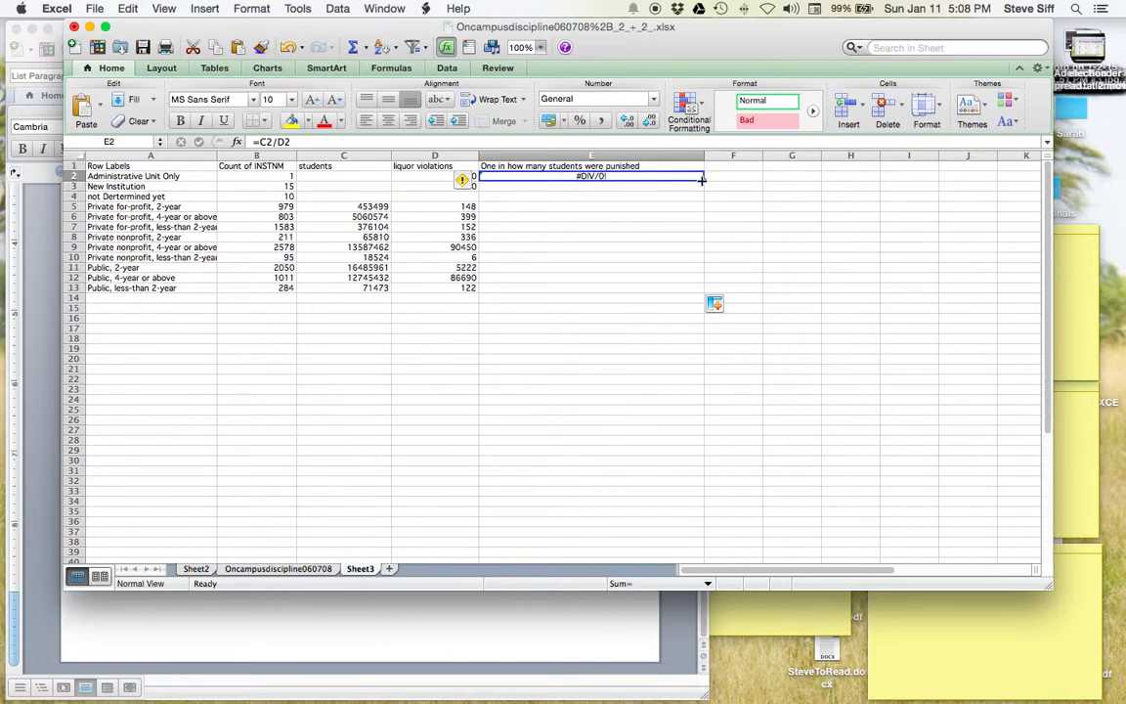
drag(702, 180, 711, 300)
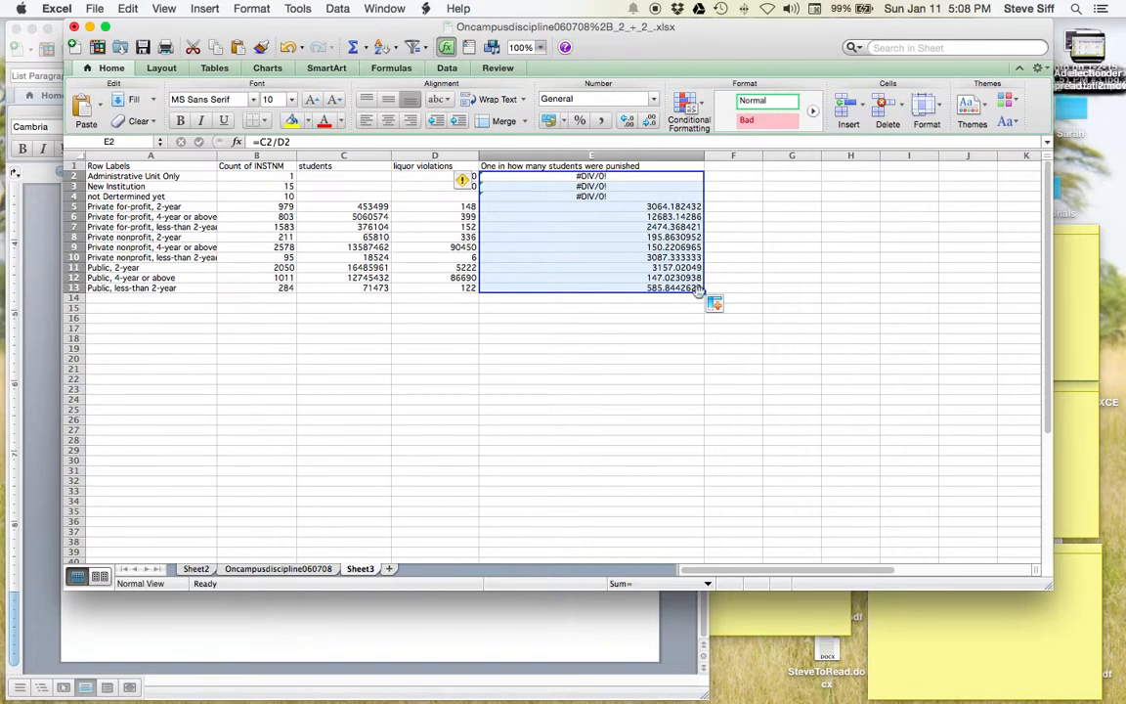
click(78, 157)
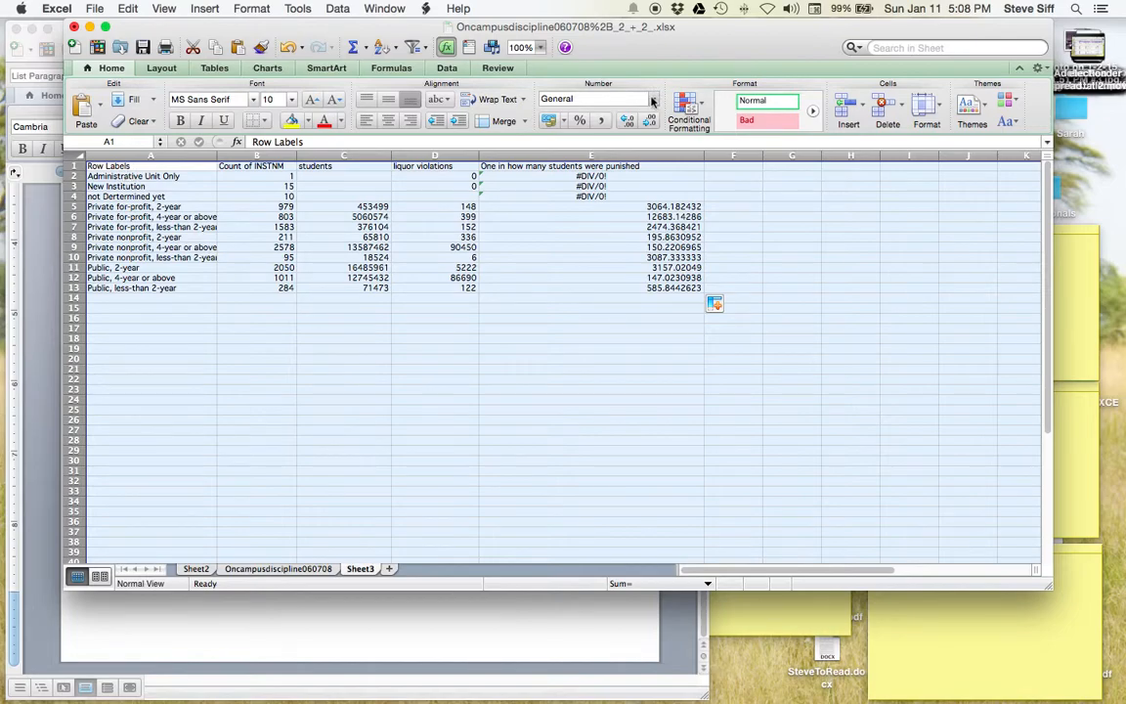
- Zoom to 150% and format column E as Number with thousands separators and no decimals
click(540, 47)
click(536, 76)
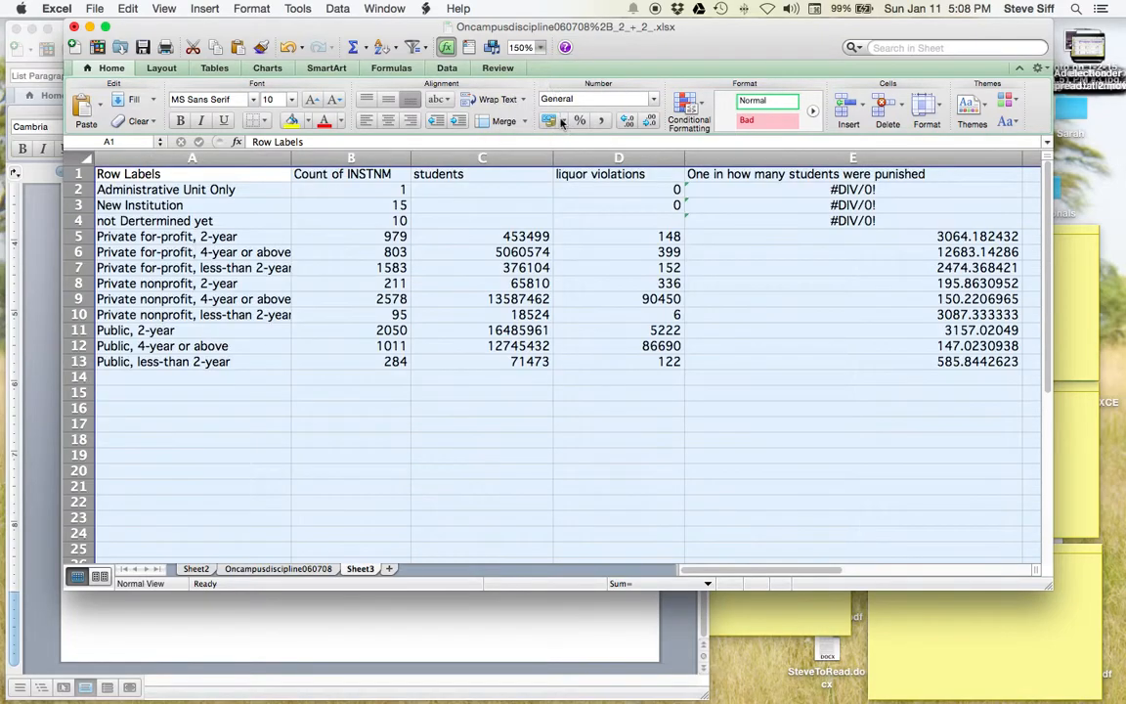
click(849, 202)
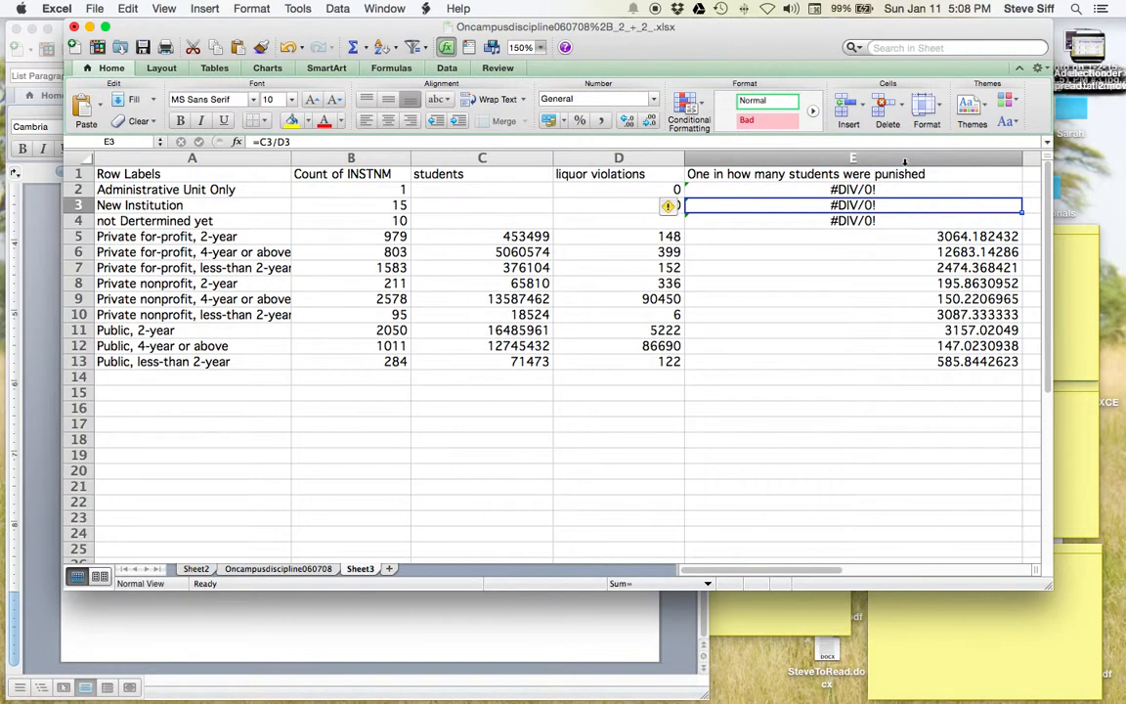
click(906, 162)
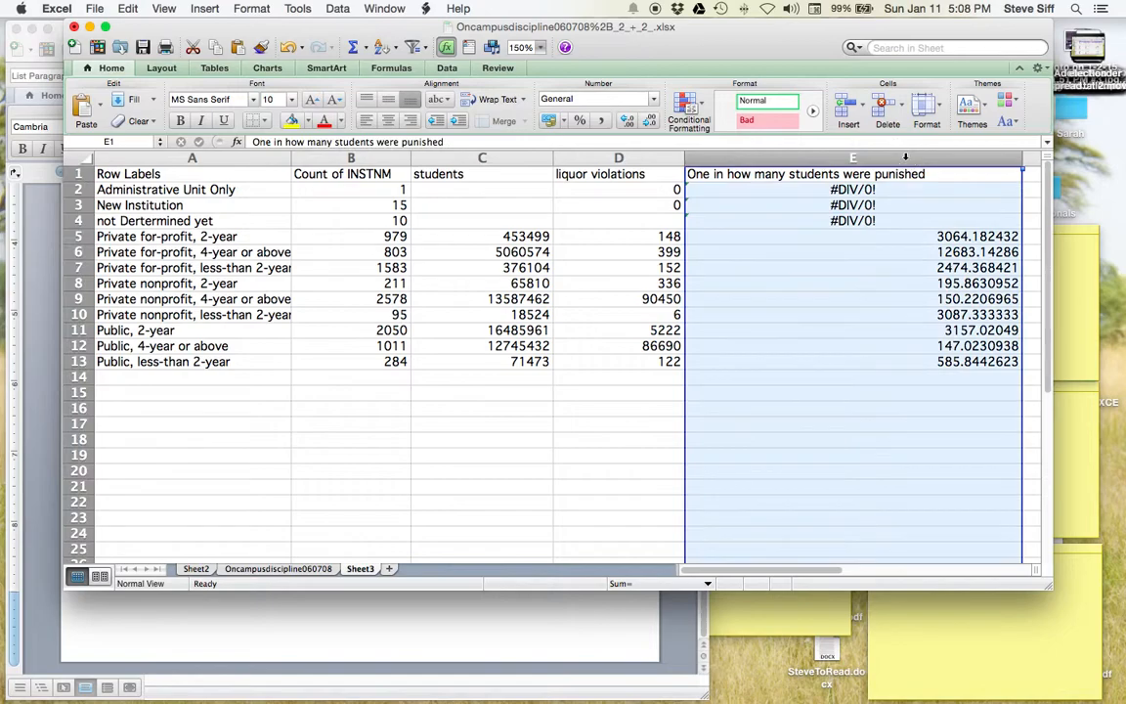
click(589, 98)
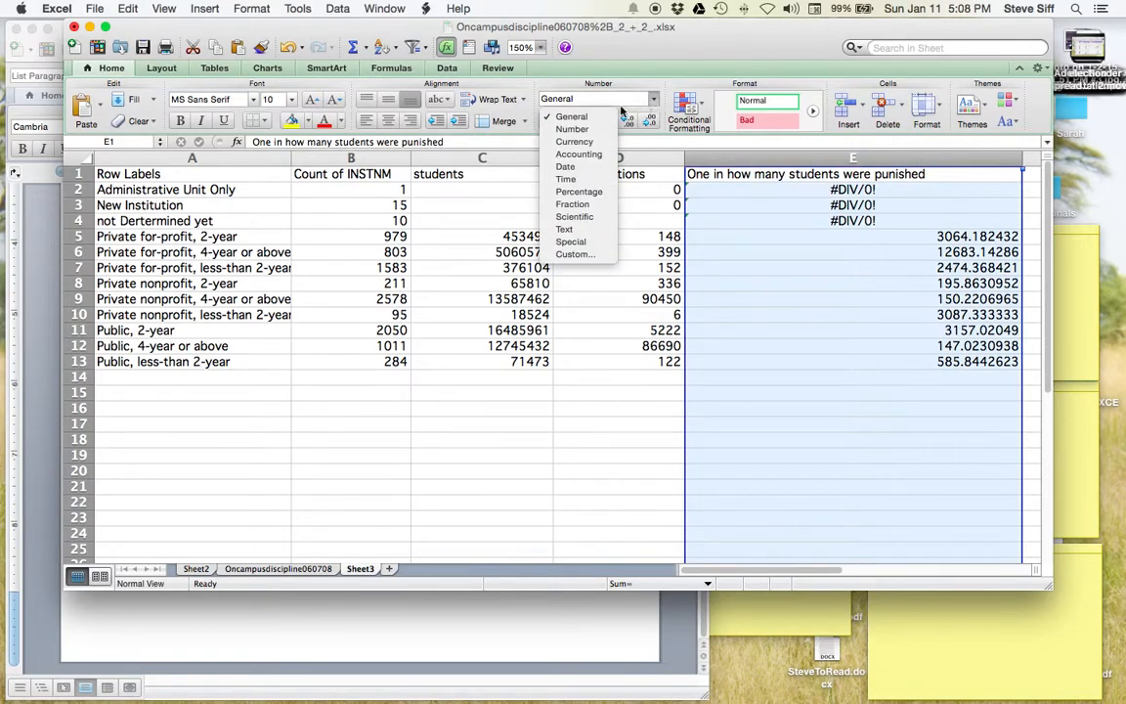
click(586, 129)
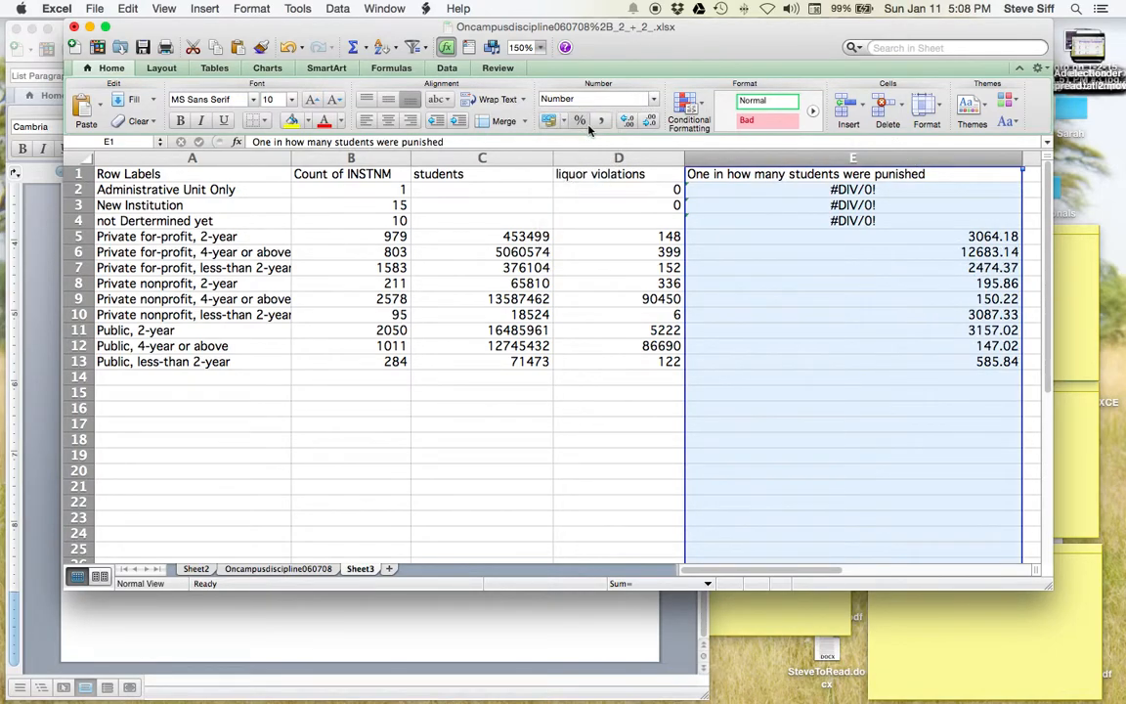
click(645, 124)
click(645, 124)
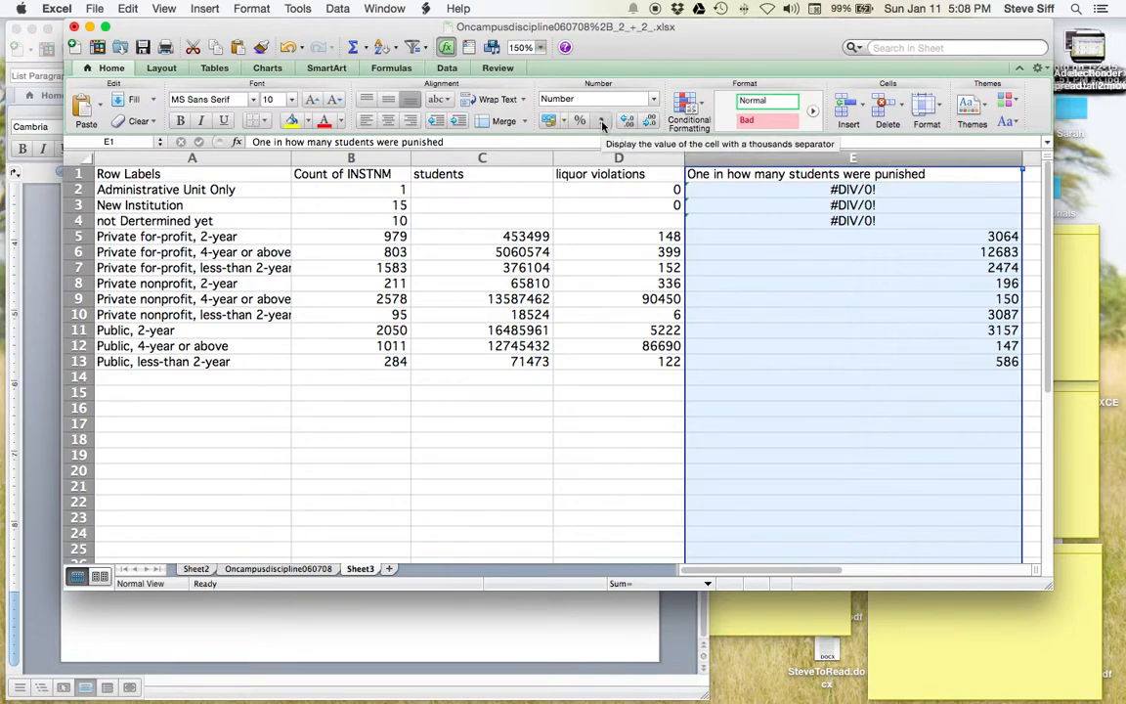
click(602, 123)
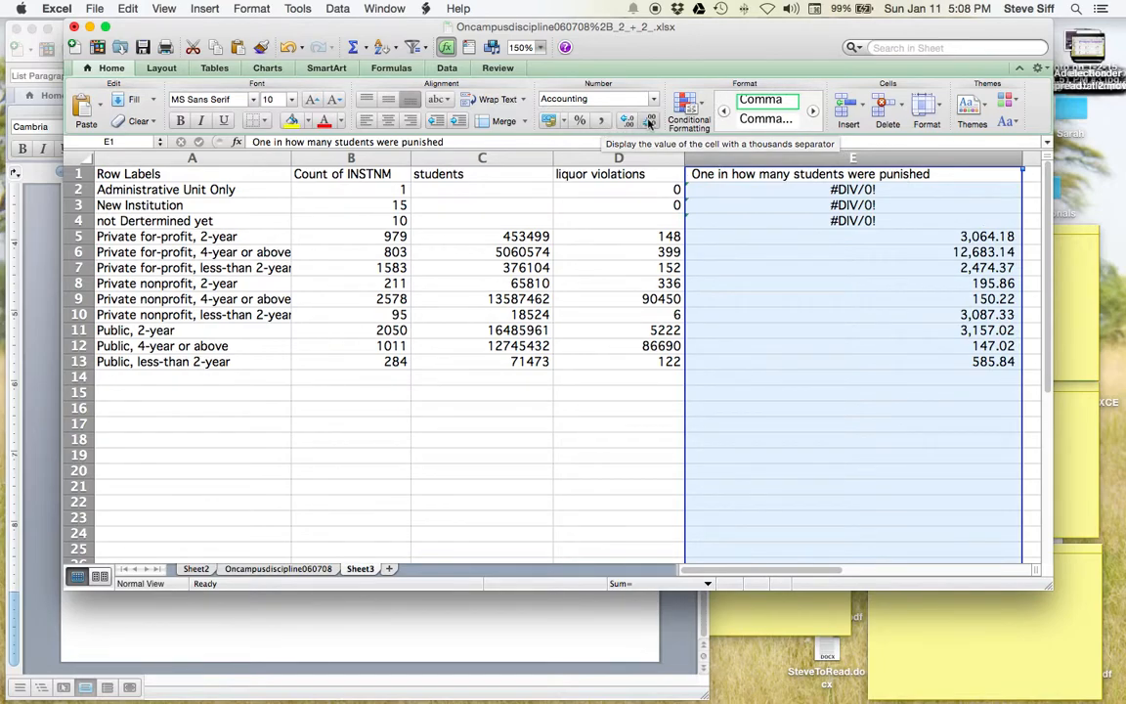
click(647, 121)
click(648, 121)
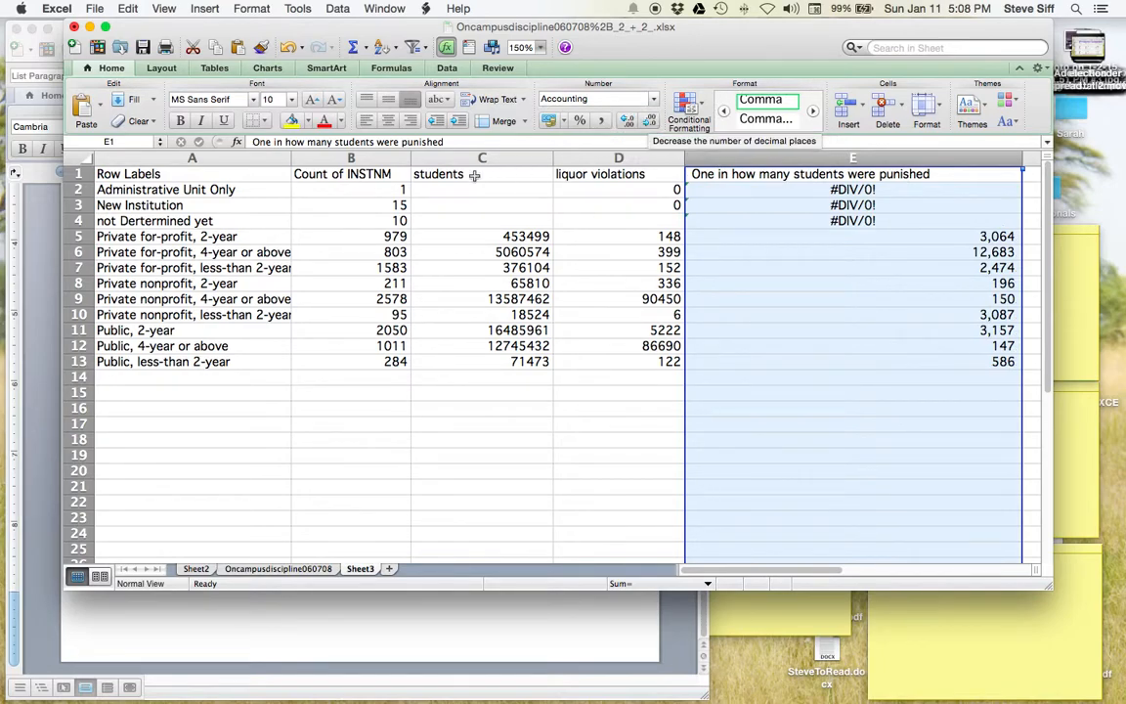
- Format columns B–D as Number with thousands separators and no decimals
click(82, 237)
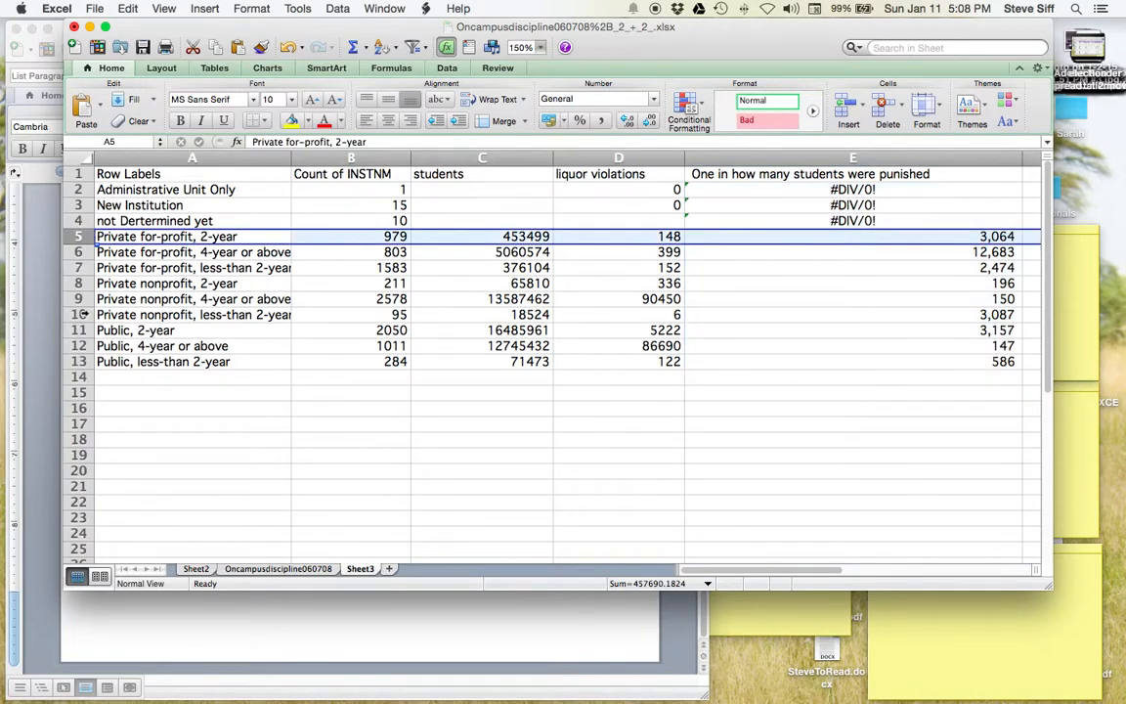
click(78, 346)
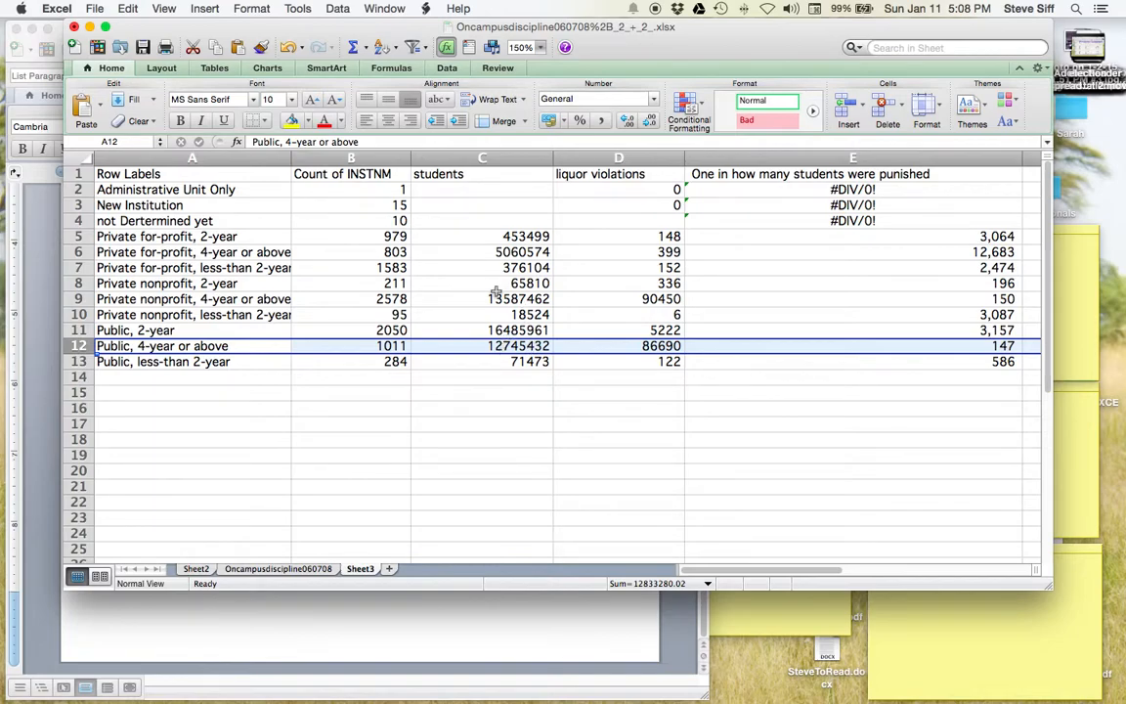
drag(333, 157, 591, 162)
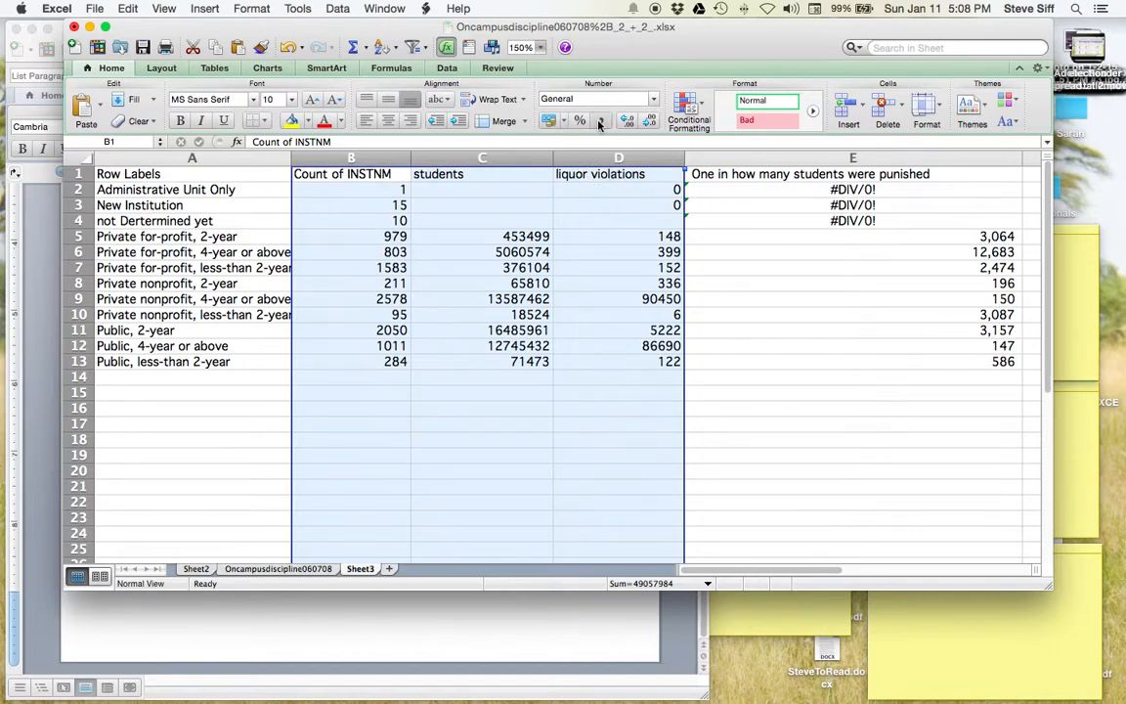
click(580, 99)
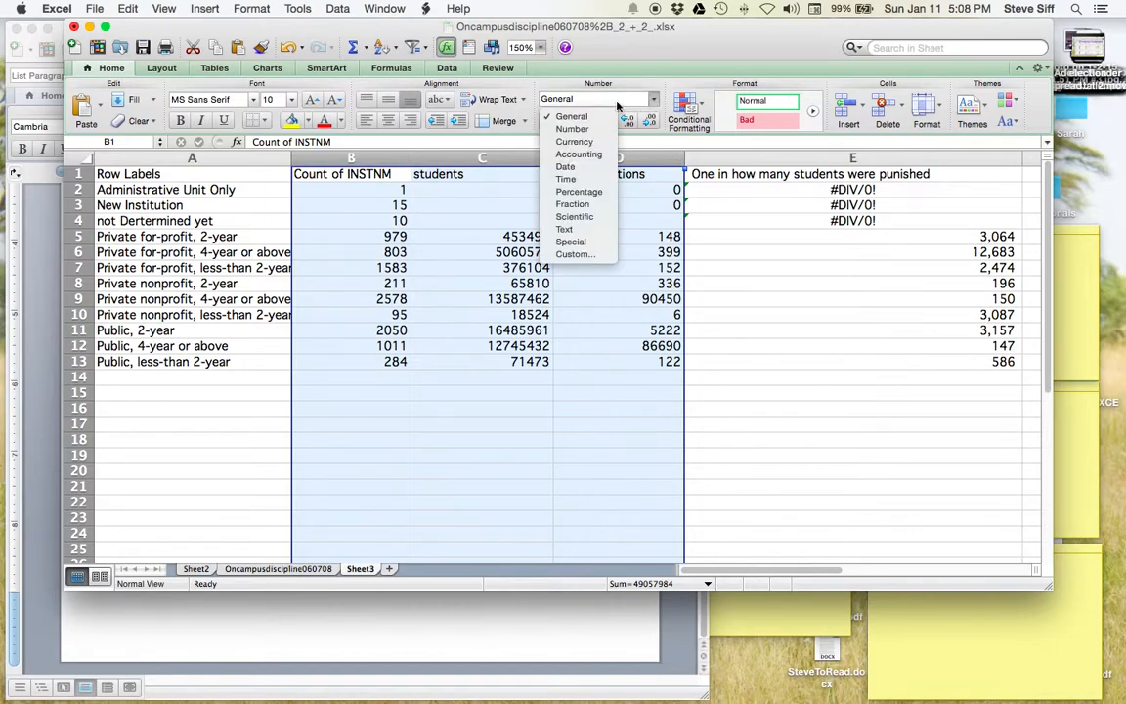
click(575, 129)
click(602, 120)
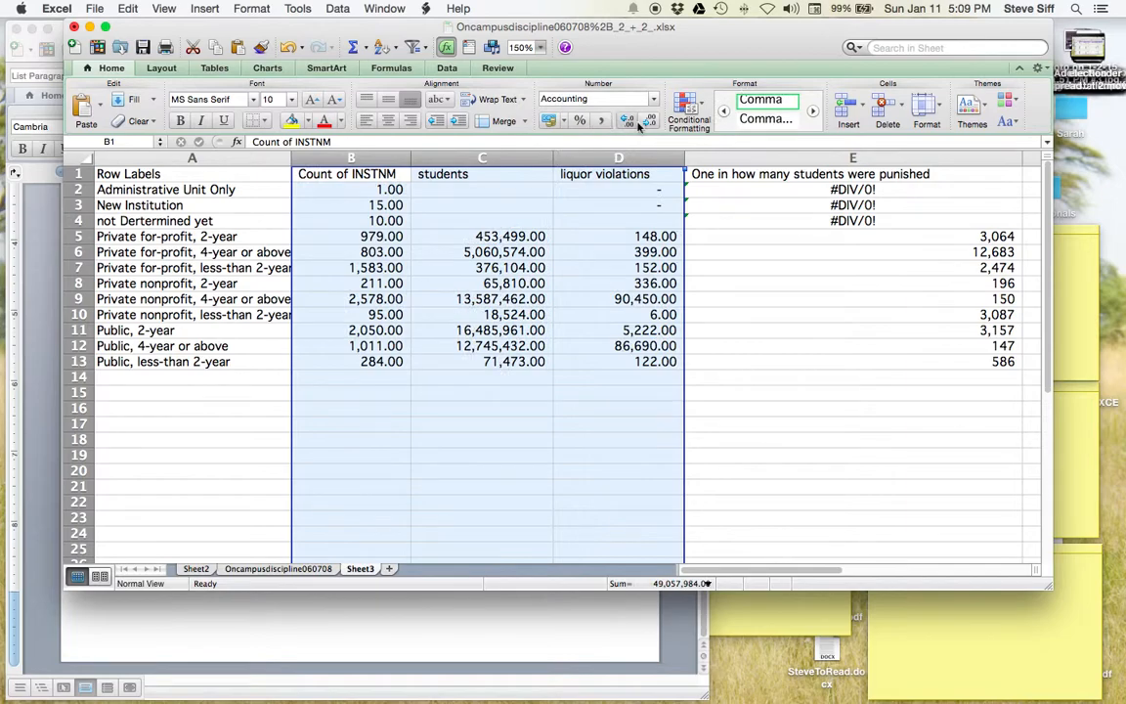
click(649, 123)
click(649, 122)
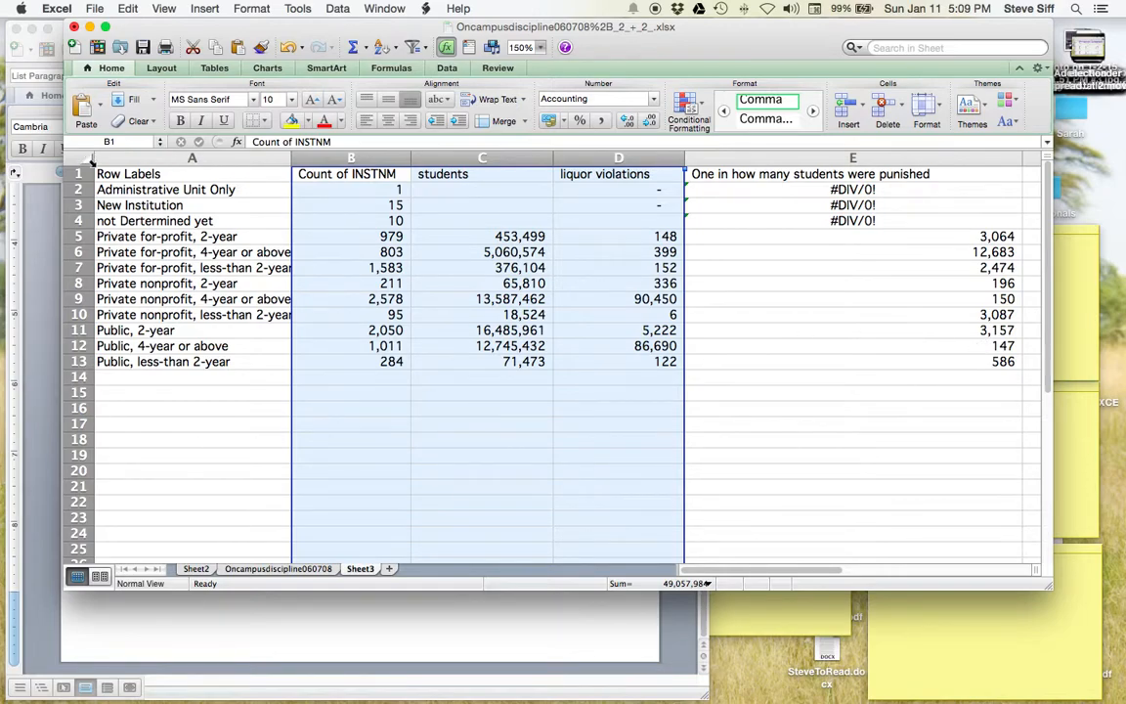
click(83, 156)
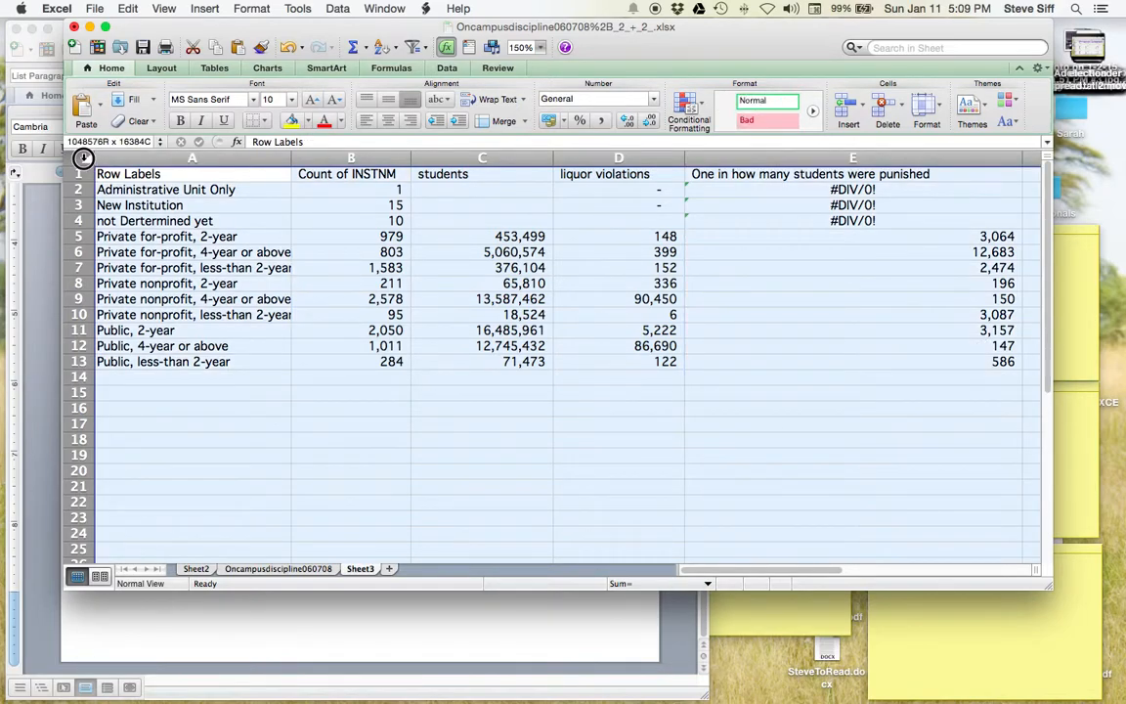
- Select the whole sheet and add filter arrows to the header row
click(104, 346)
click(81, 362)
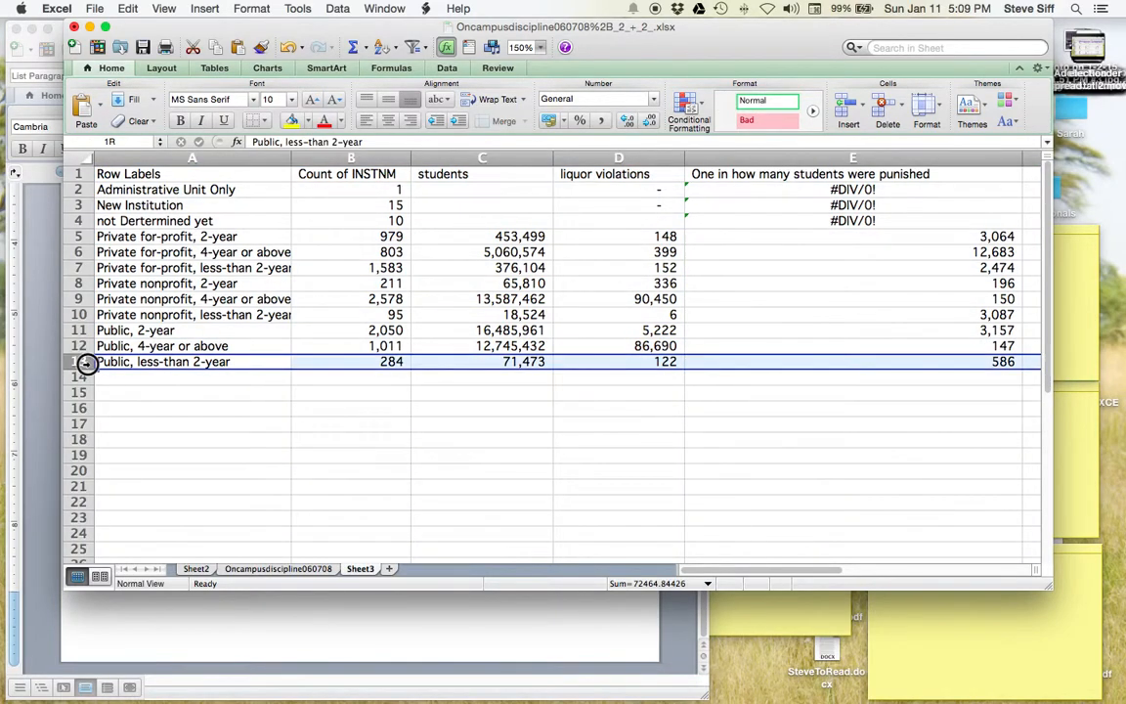
shift+click(82, 346)
click(79, 158)
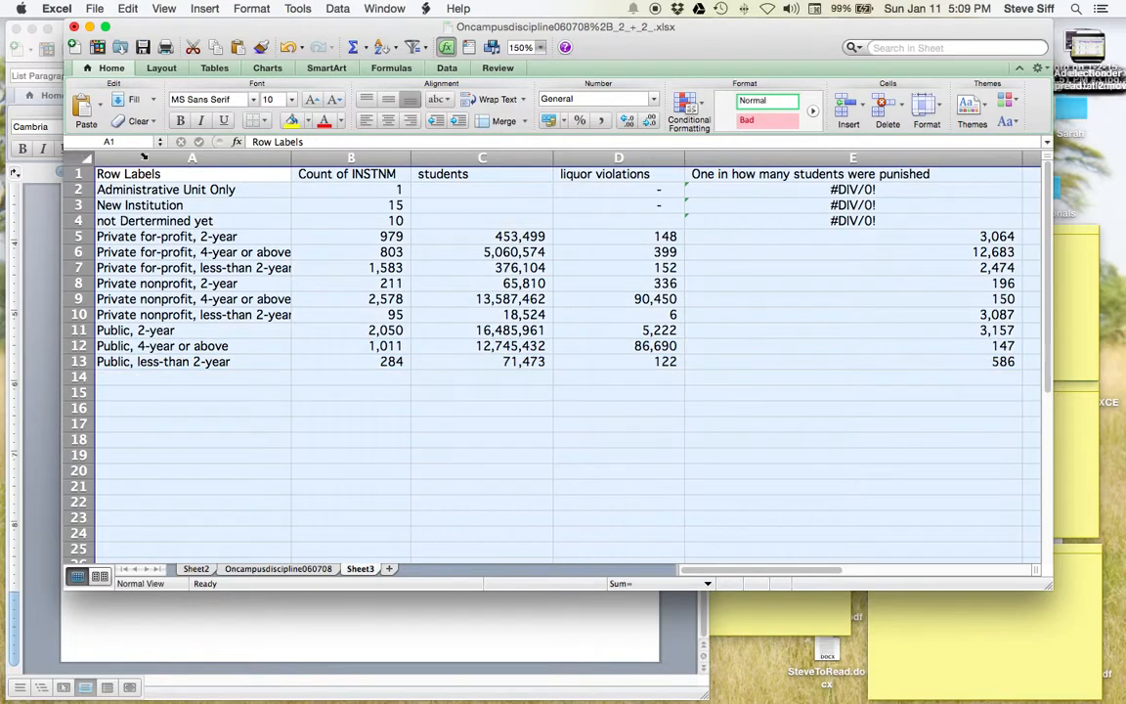
click(338, 9)
click(348, 51)
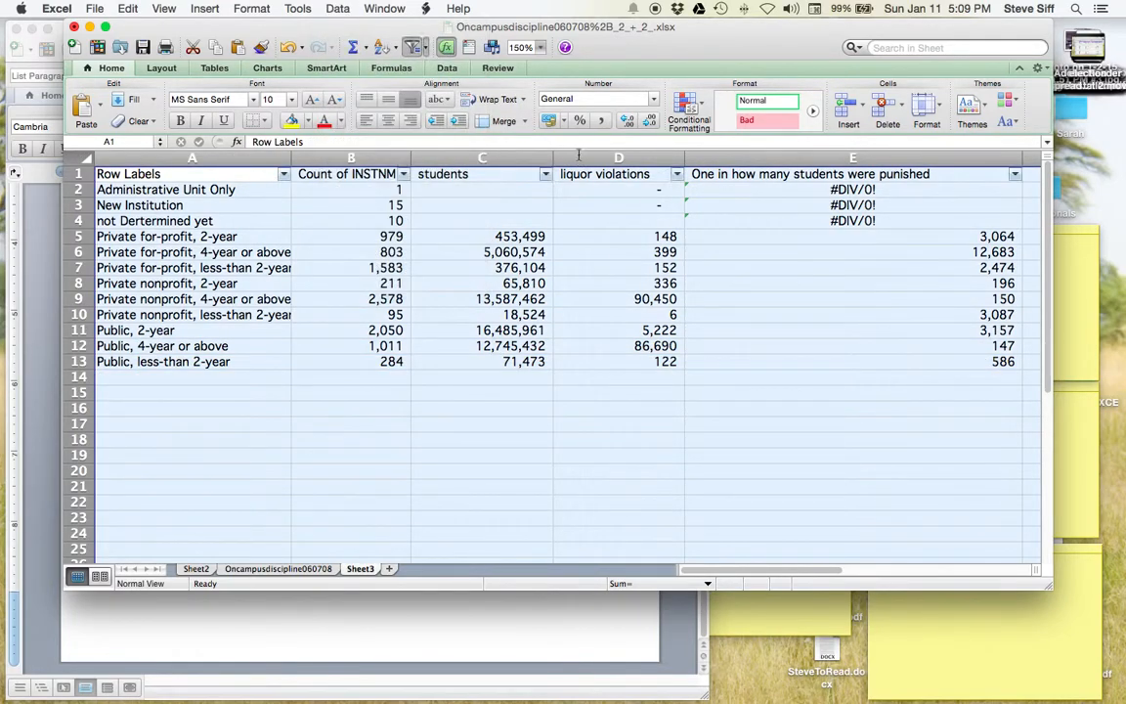
- Sort the sectors by the punished ratio in column E, smallest to largest
click(1016, 175)
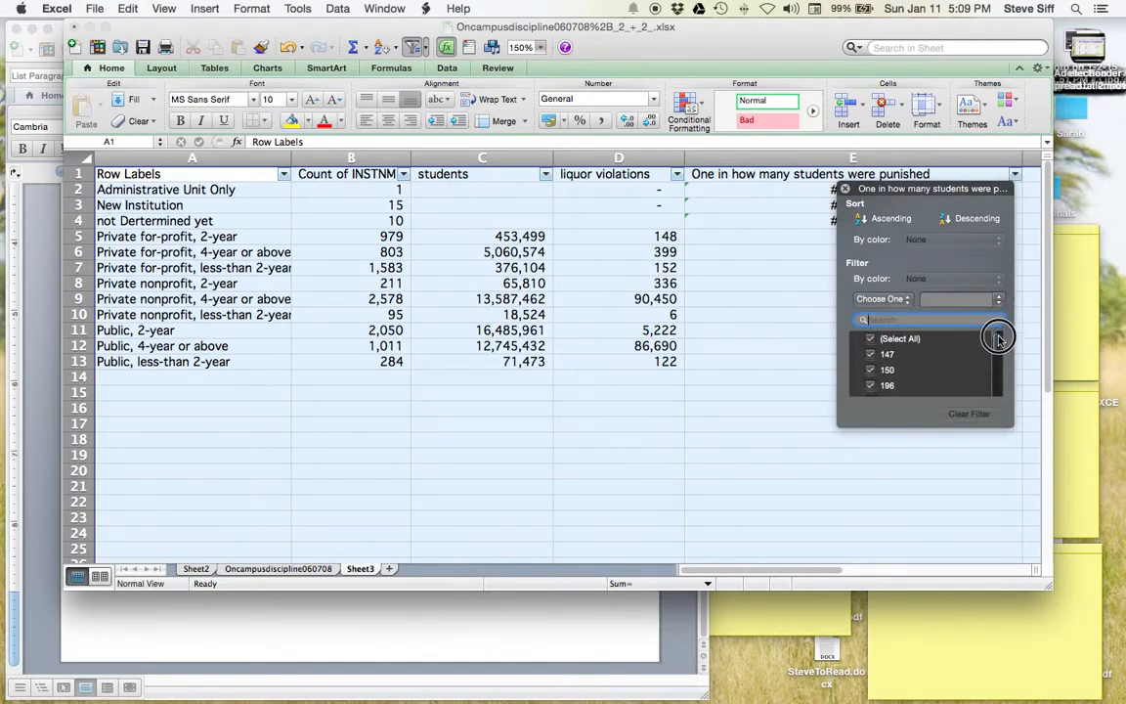
click(958, 221)
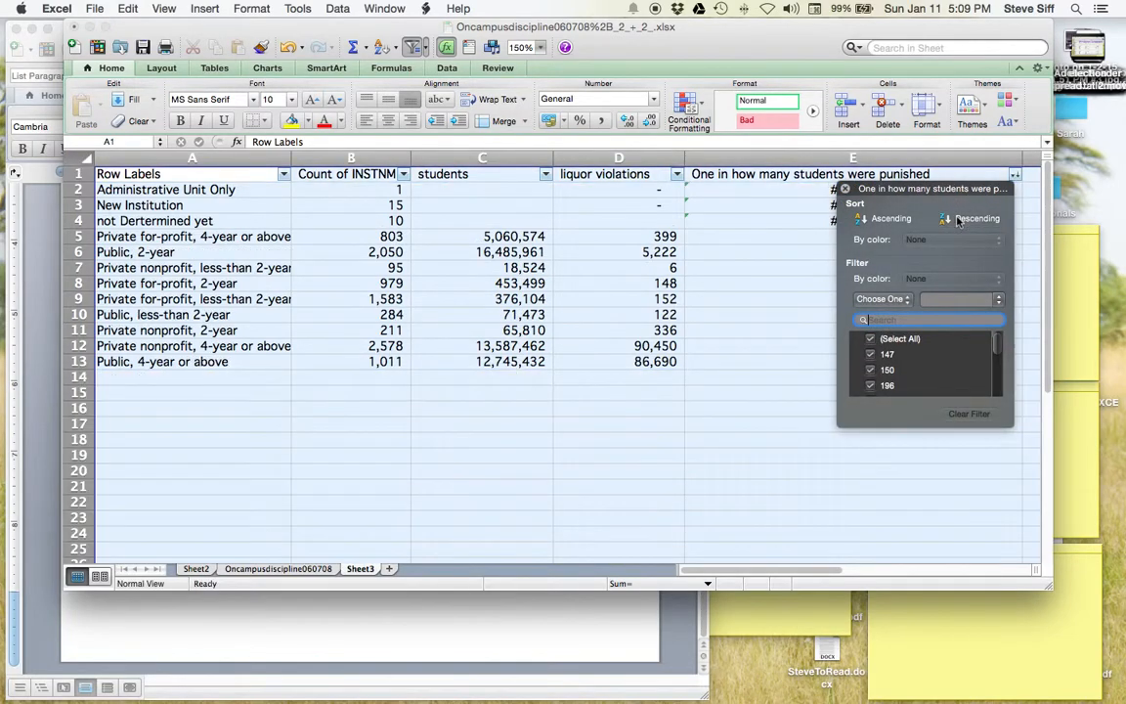
drag(853, 188, 893, 202)
click(839, 230)
drag(814, 212, 929, 370)
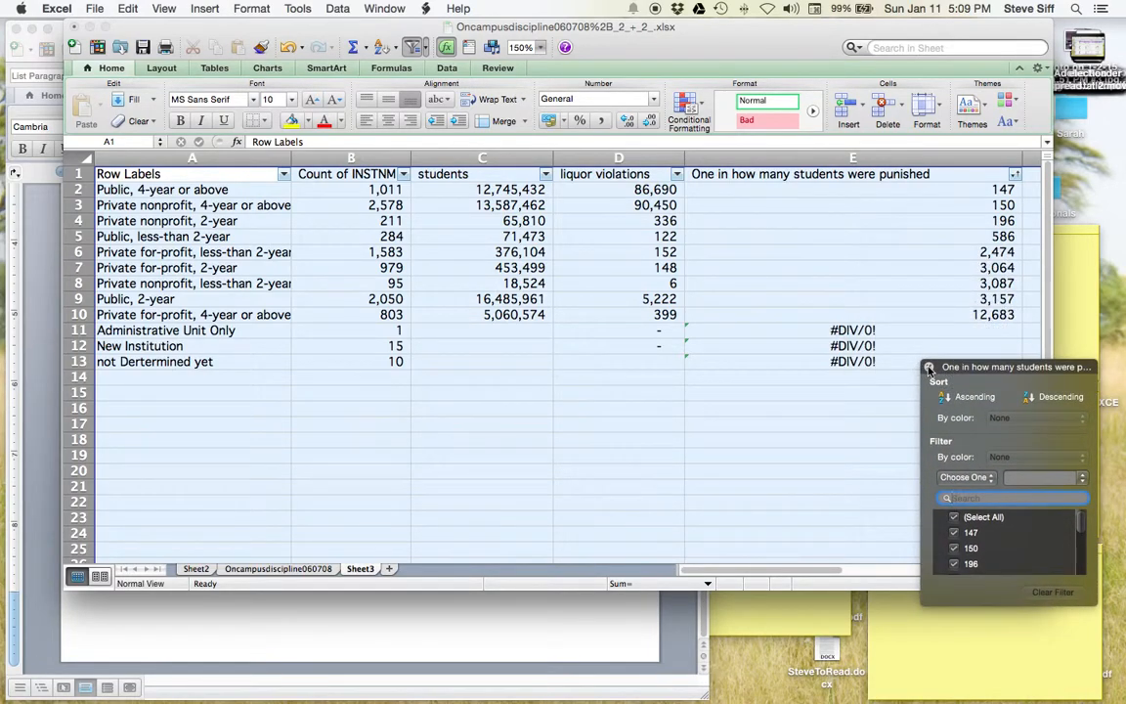
click(929, 368)
click(867, 297)
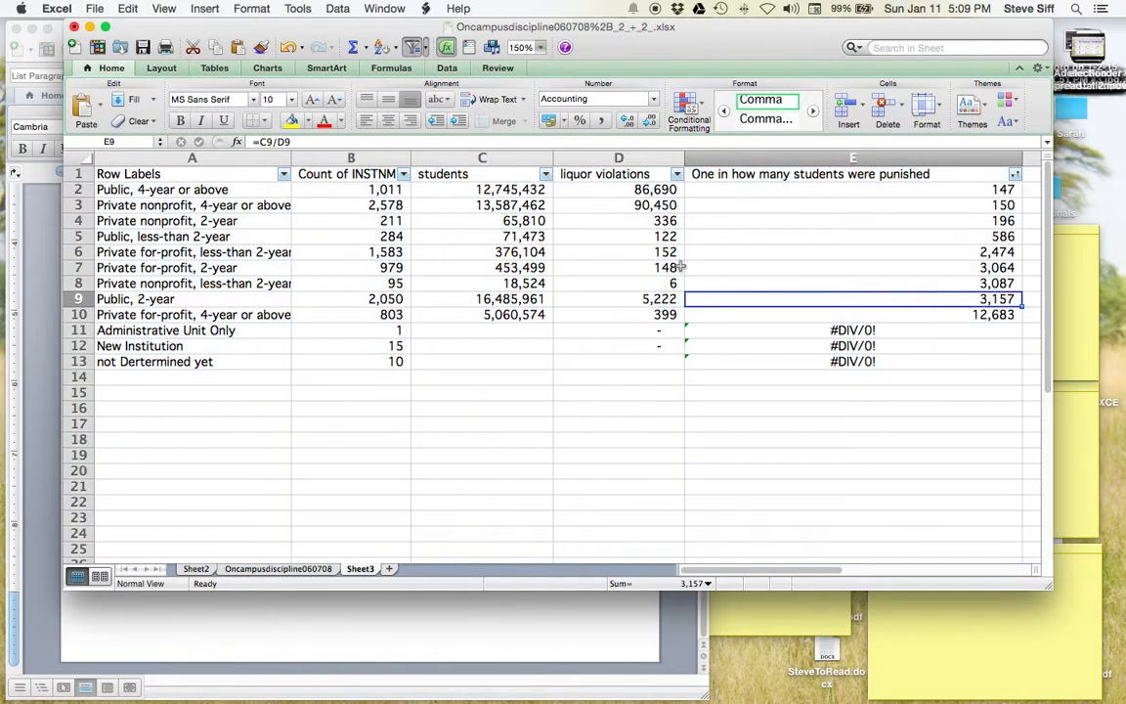
click(78, 188)
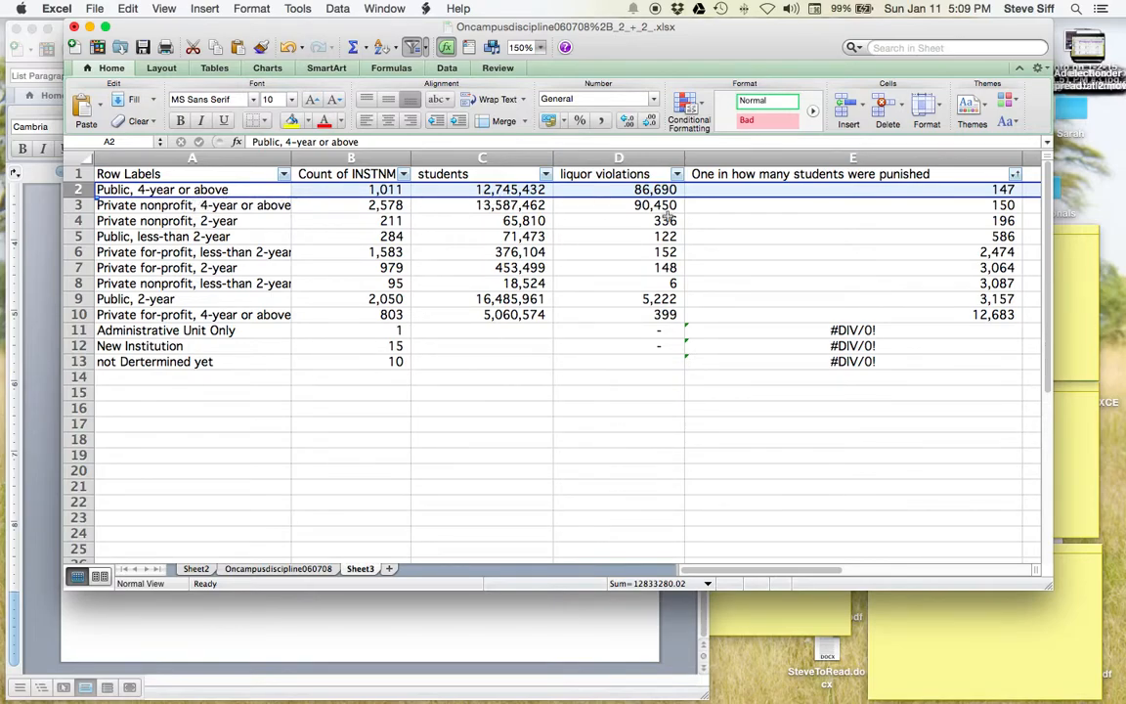
click(990, 220)
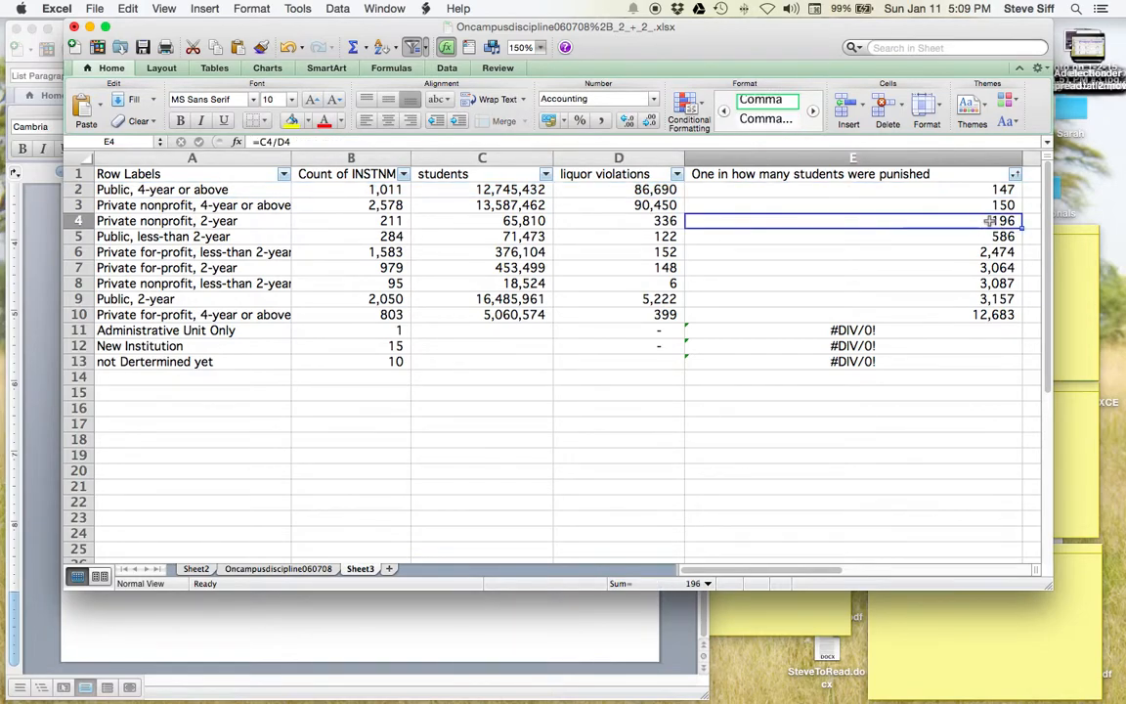
click(79, 220)
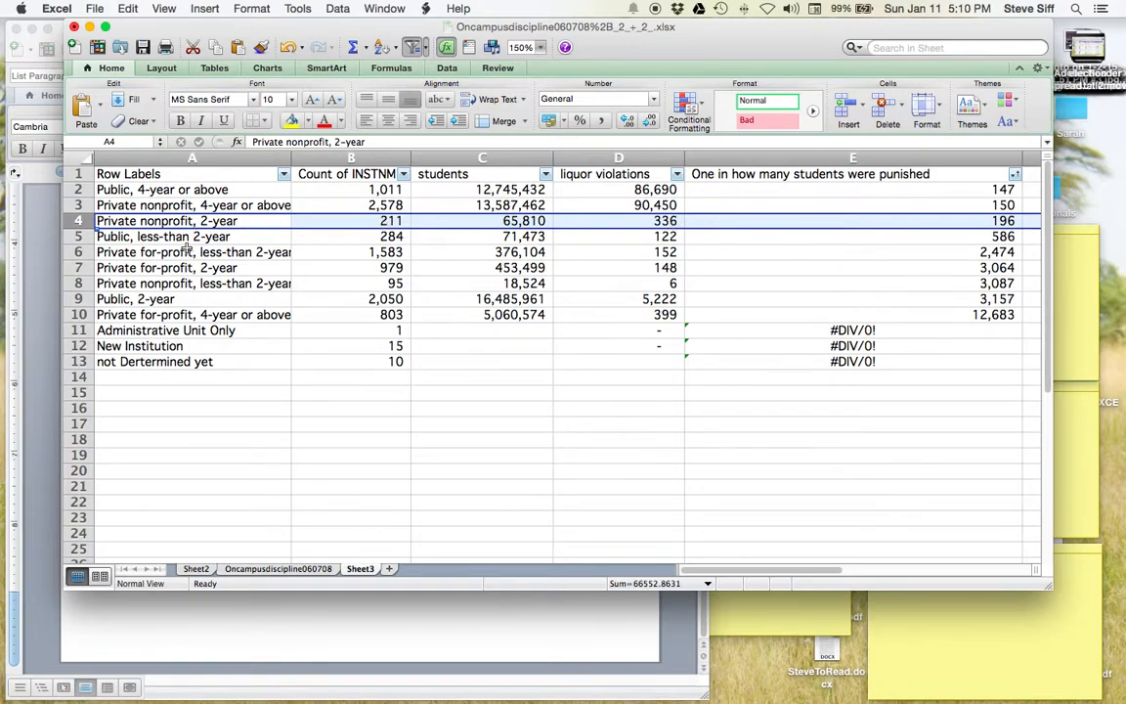
click(78, 253)
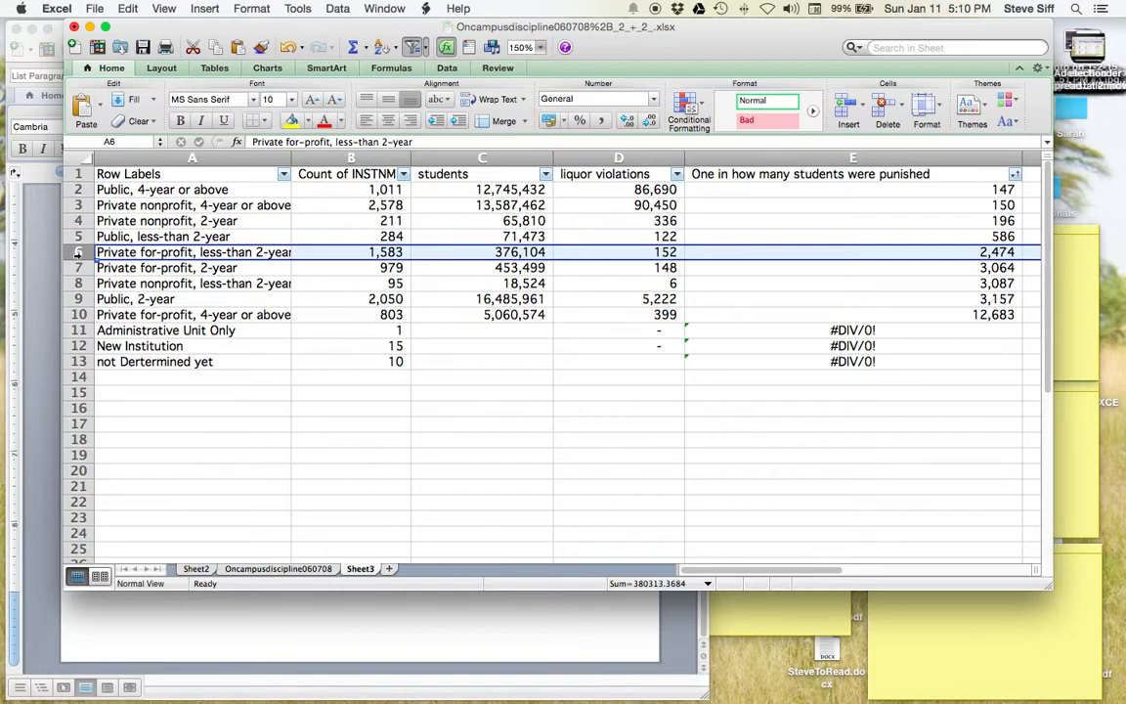
click(79, 268)
click(78, 284)
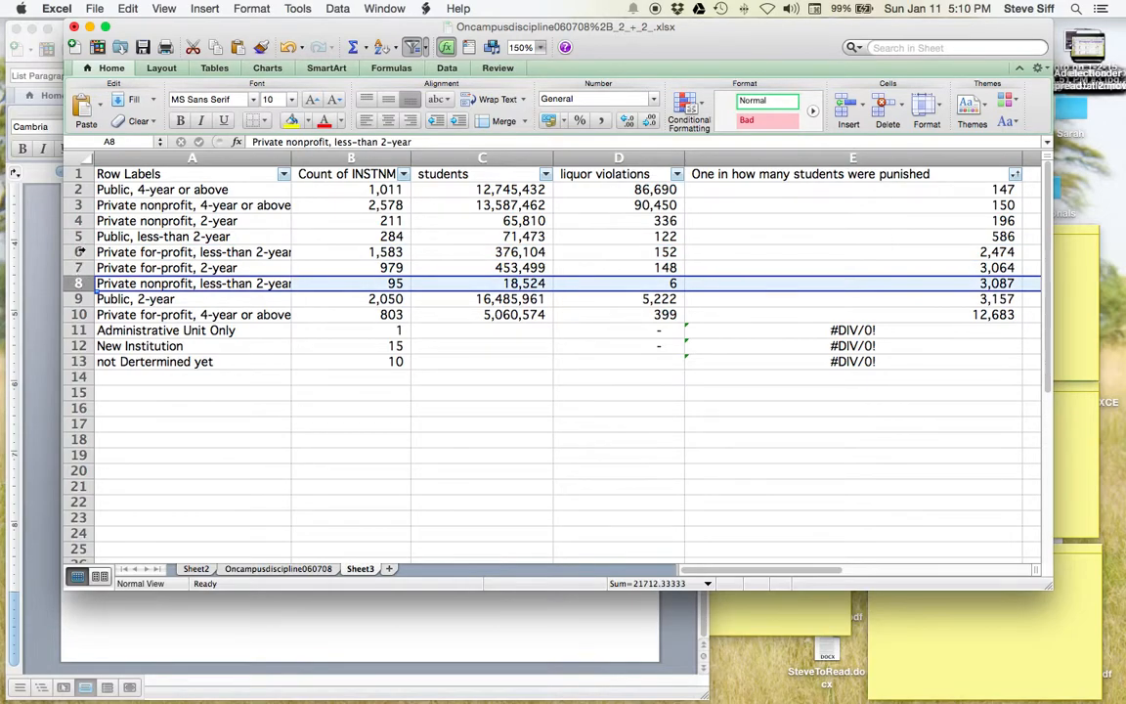
drag(83, 236, 81, 278)
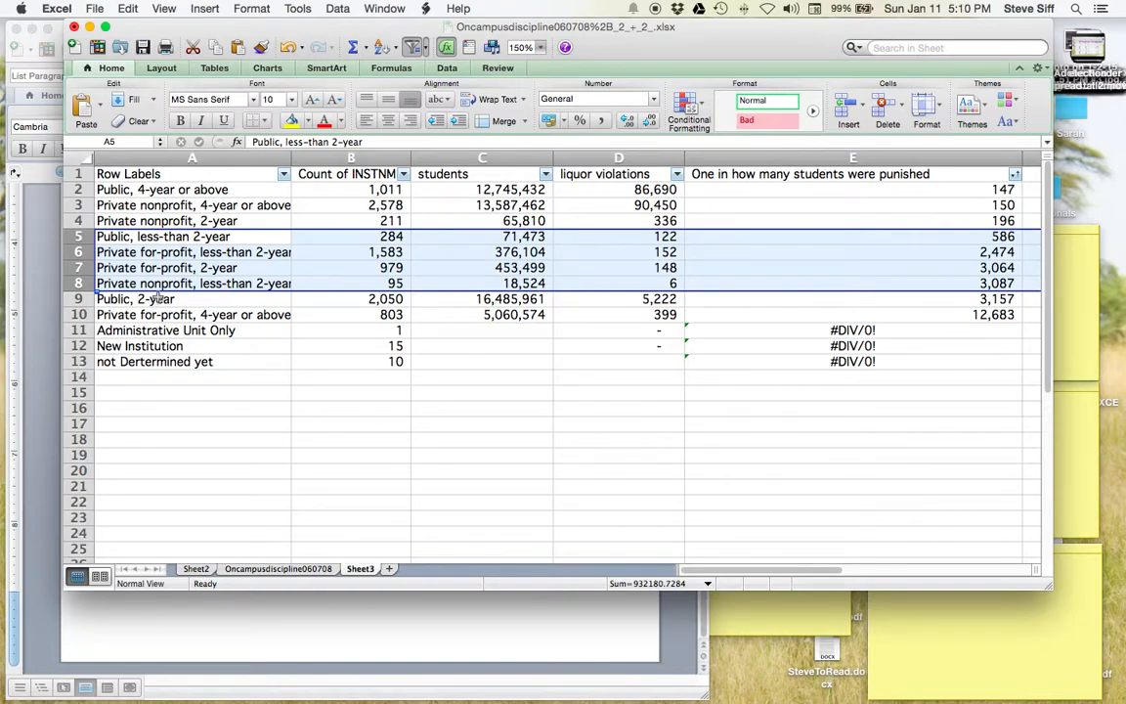
click(191, 314)
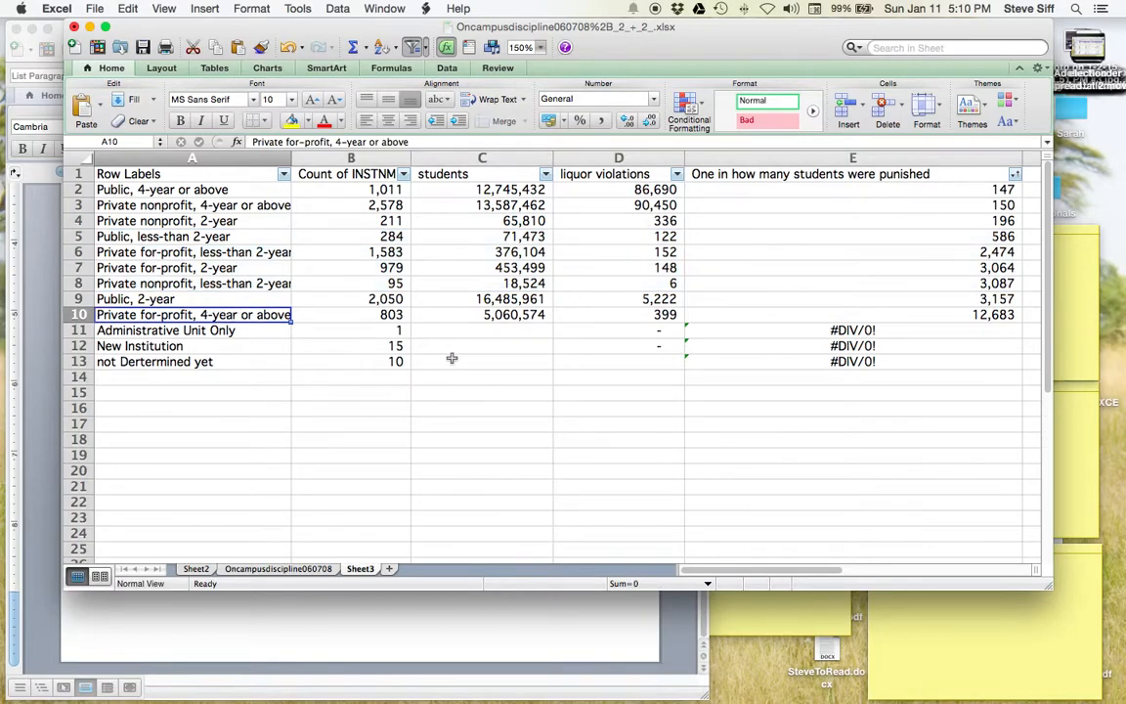